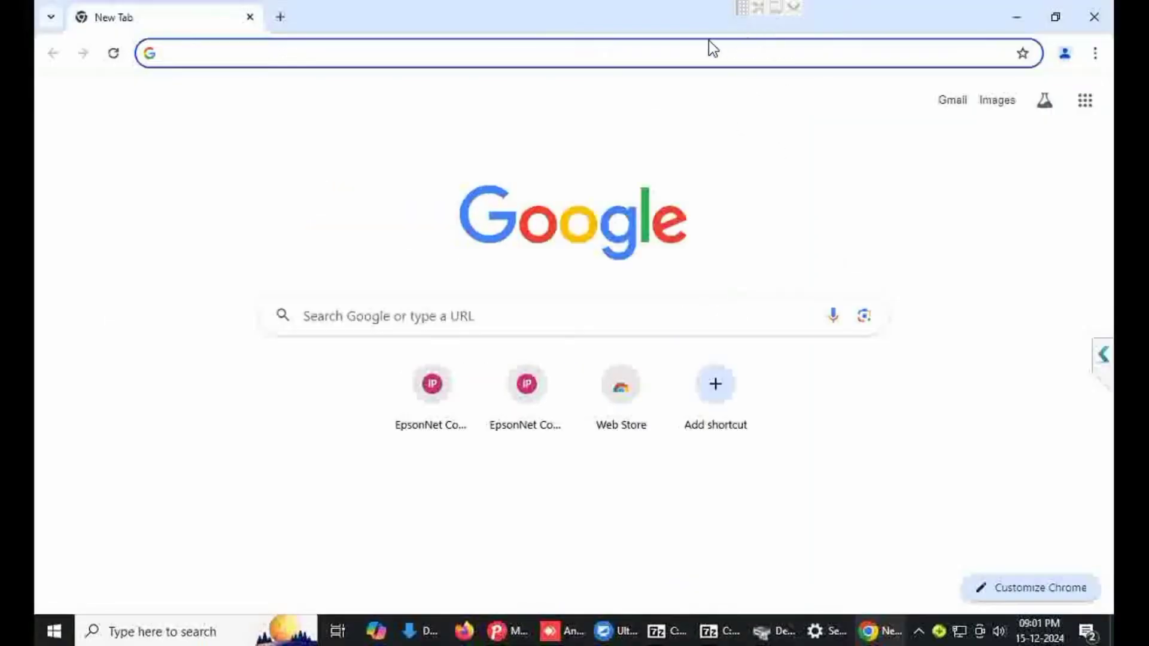
# Search Google for 'epson tm t82x driver' and bring up the link menu on the Epson India result
pyautogui.click(709, 45)
pyautogui.click(623, 337)
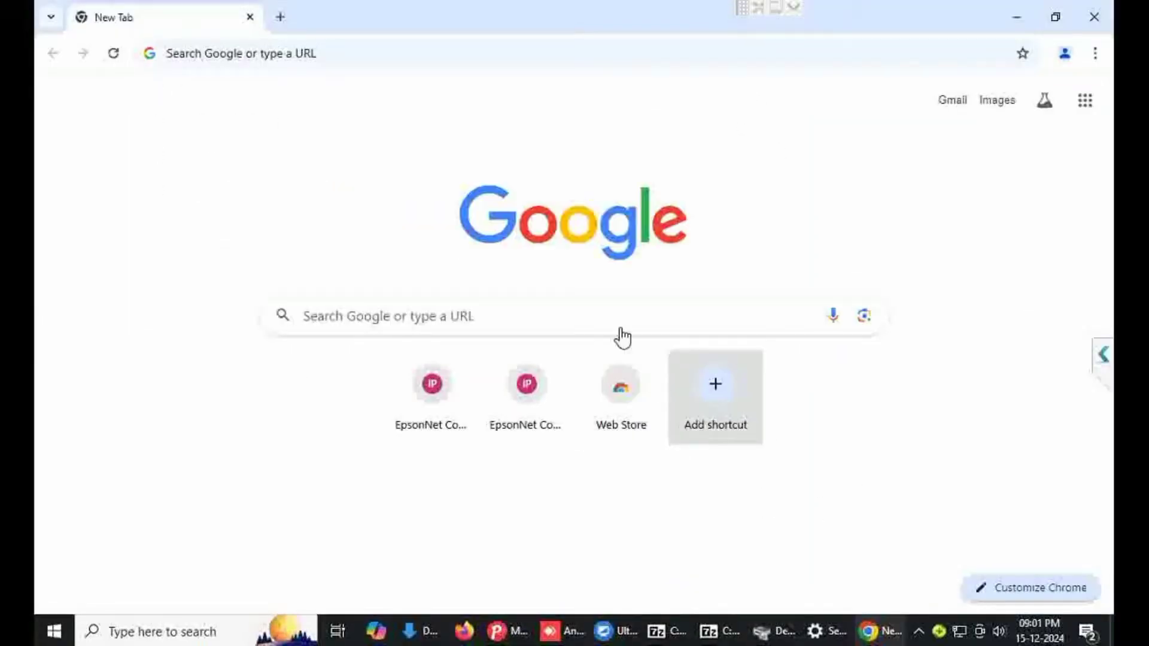
pyautogui.click(619, 320)
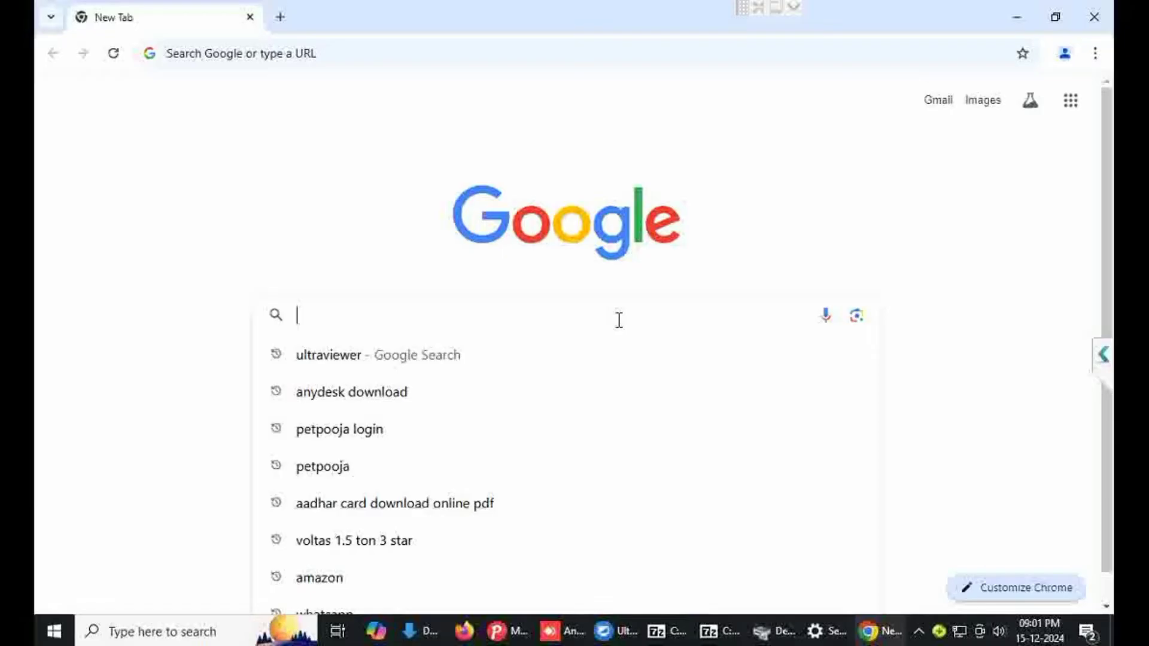
pyautogui.write('ep')
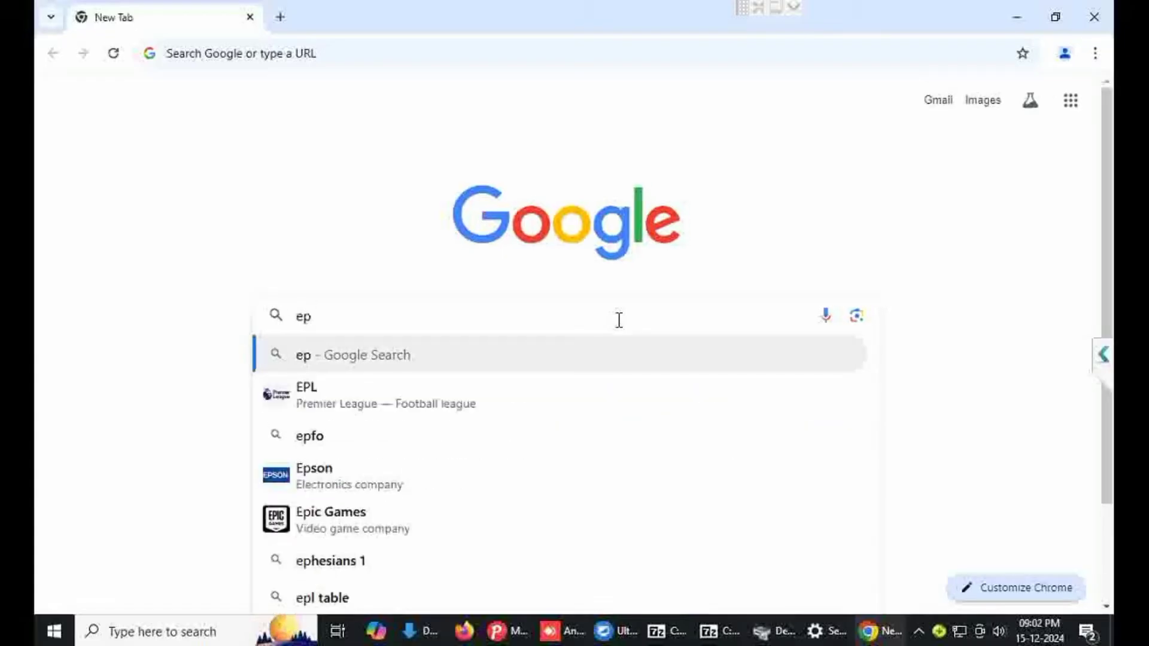
pyautogui.write('son ')
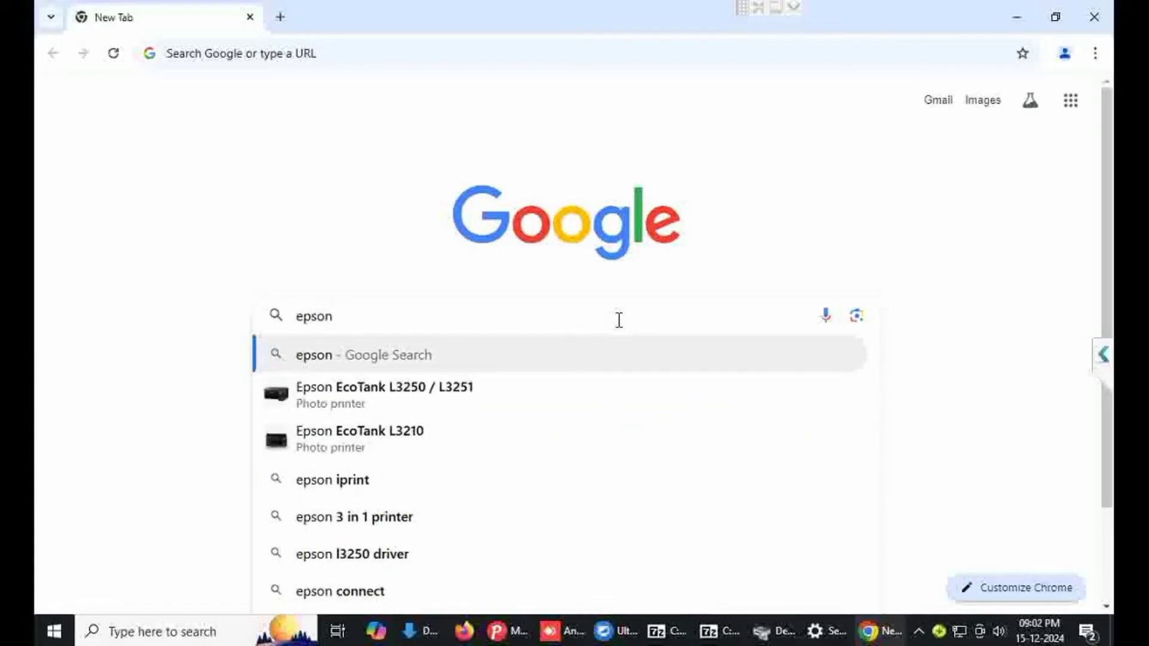
pyautogui.write('tm ')
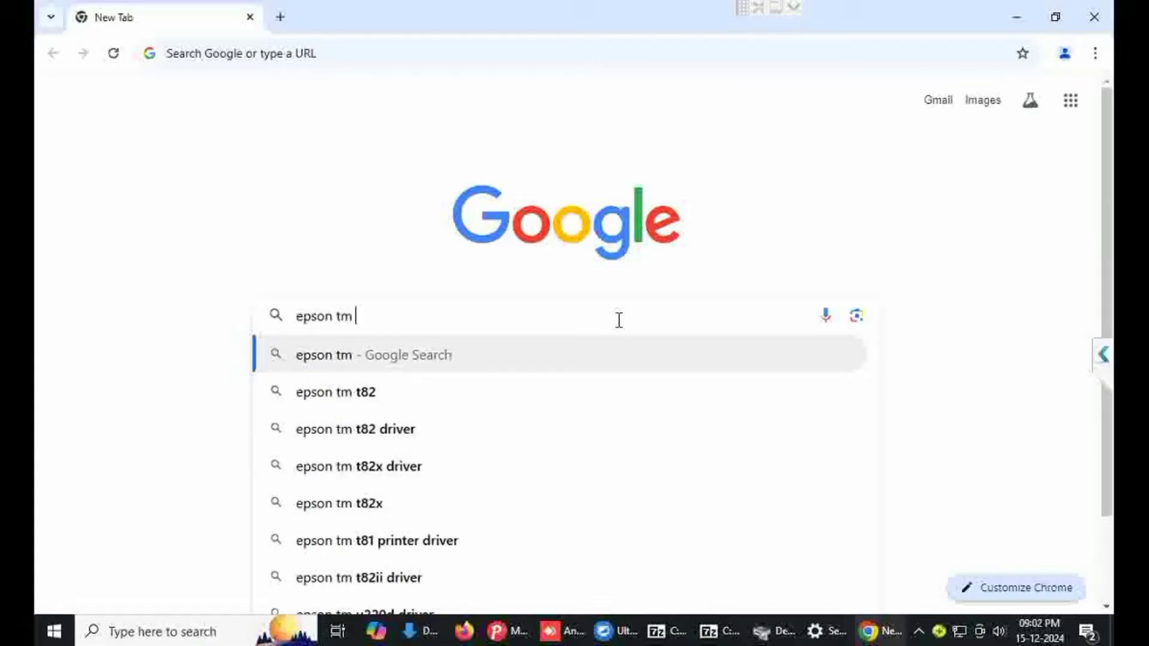
pyautogui.write('t82x')
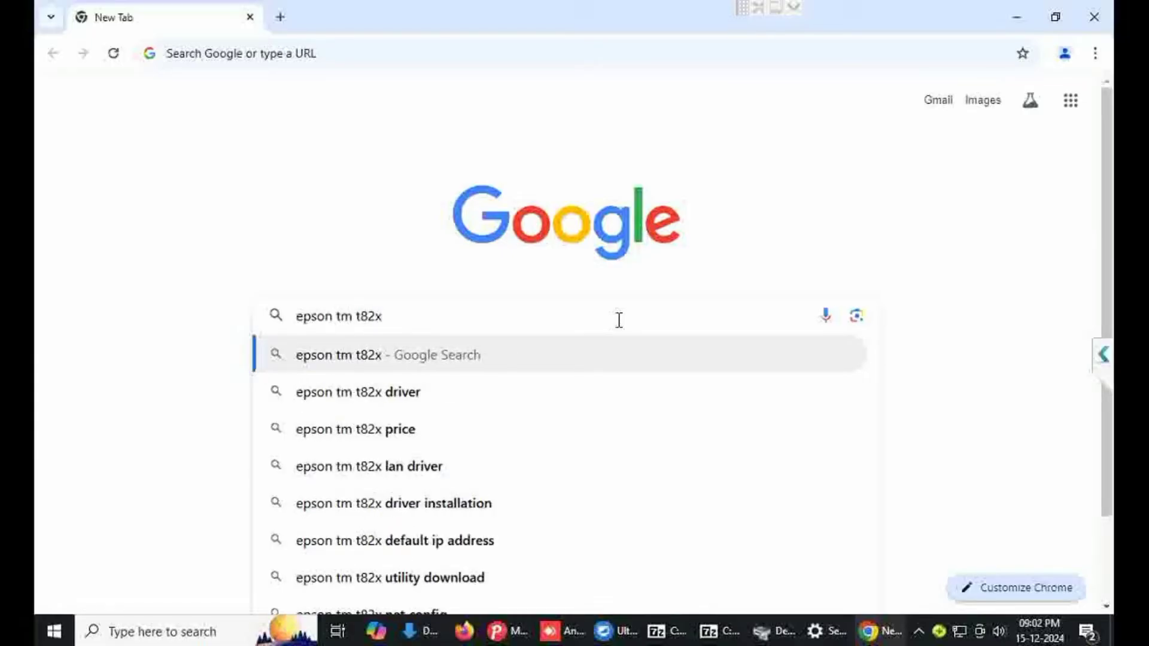
pyautogui.press('Down')
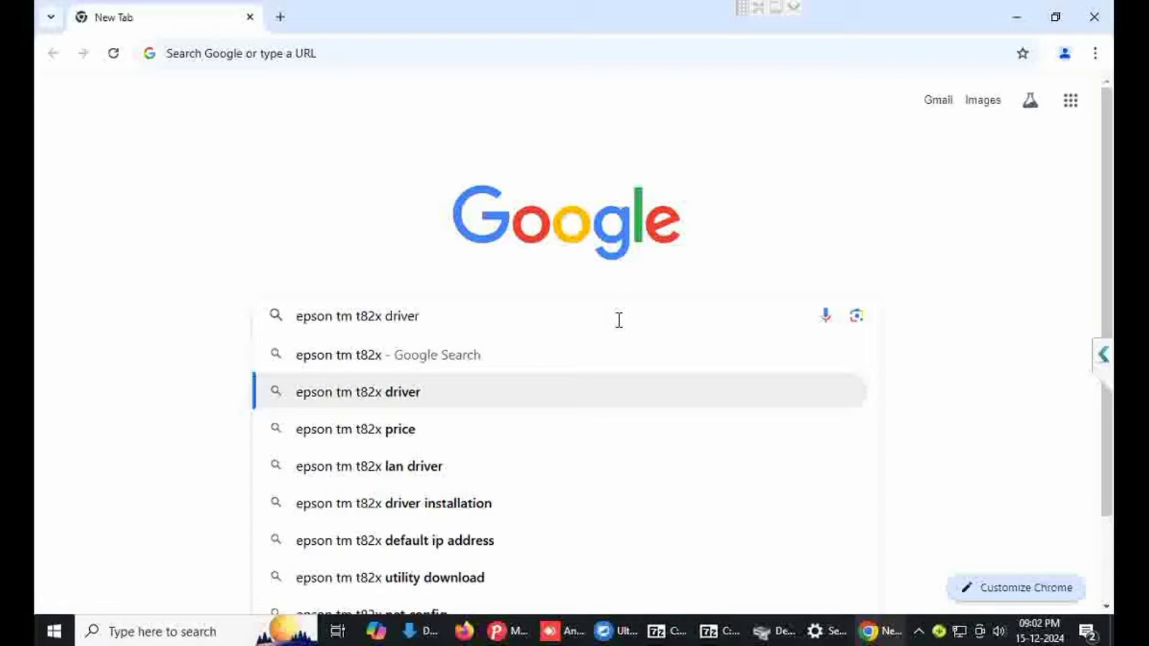
pyautogui.press('Return')
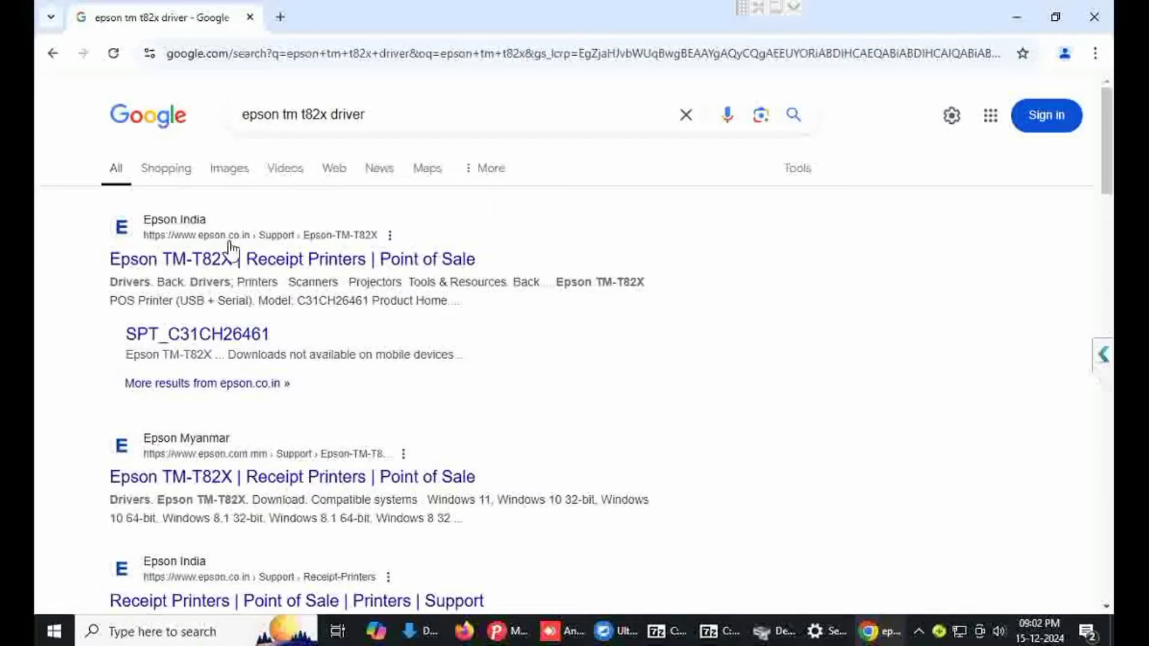
pyautogui.rightClick(310, 269)
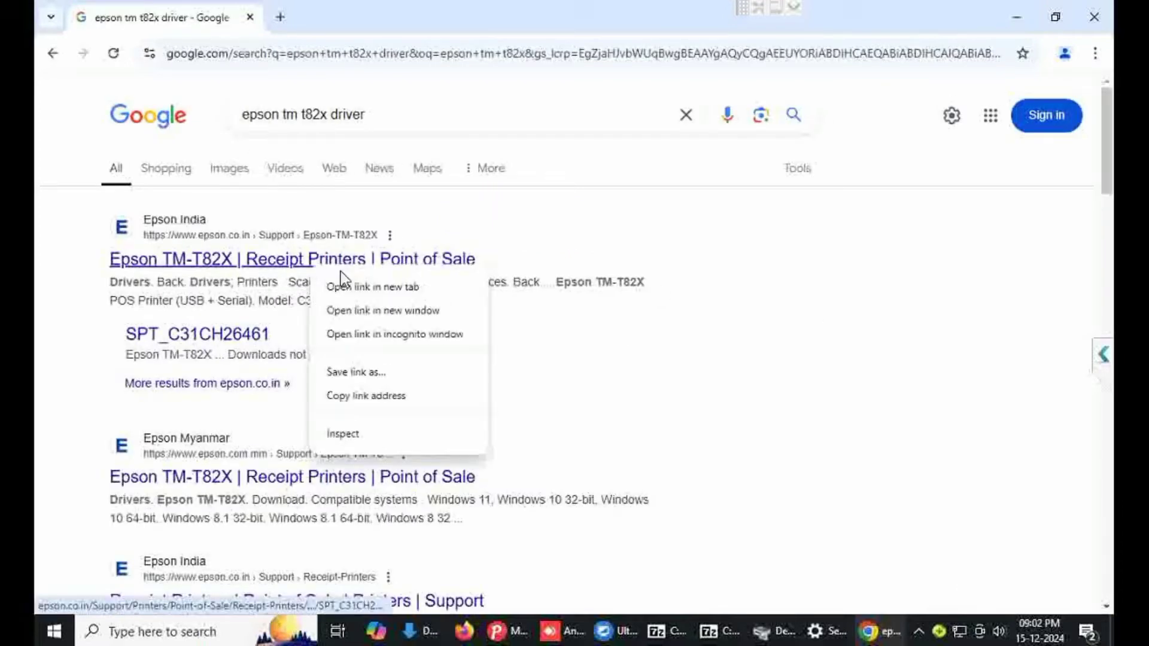
# Open the Epson TM-T82X support page in a new tab and download Windows Printer Driver 6.01 under Drivers
pyautogui.click(351, 286)
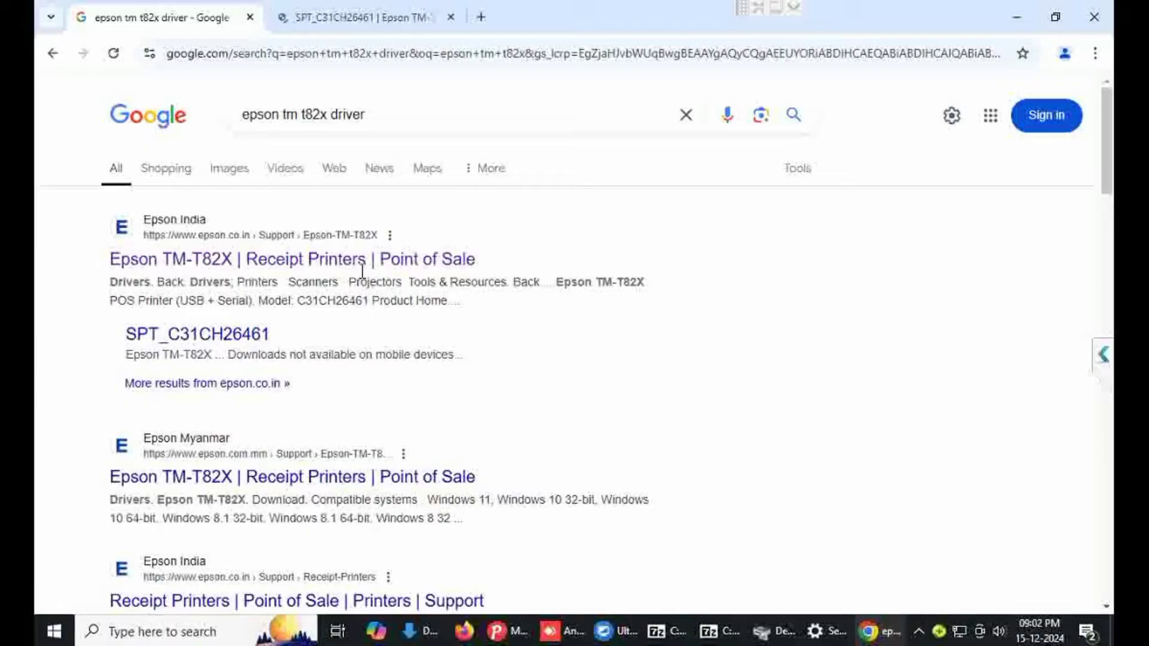
pyautogui.click(379, 16)
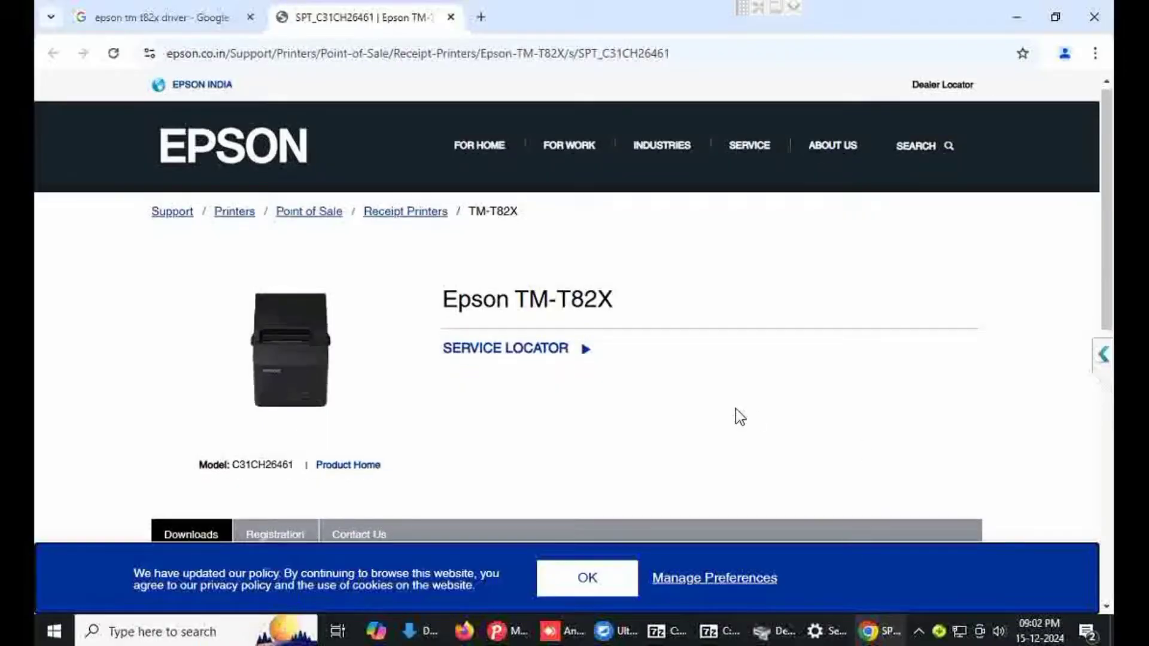
pyautogui.scroll(-4, 740, 416)
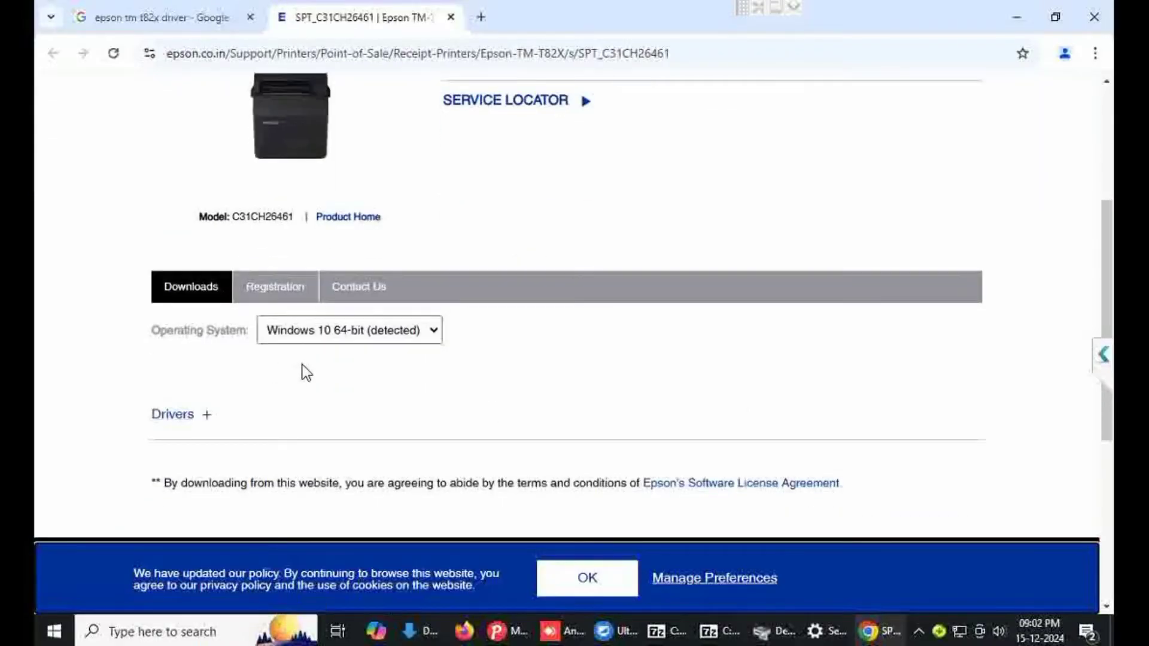
pyautogui.scroll(-3, 306, 372)
pyautogui.click(207, 254)
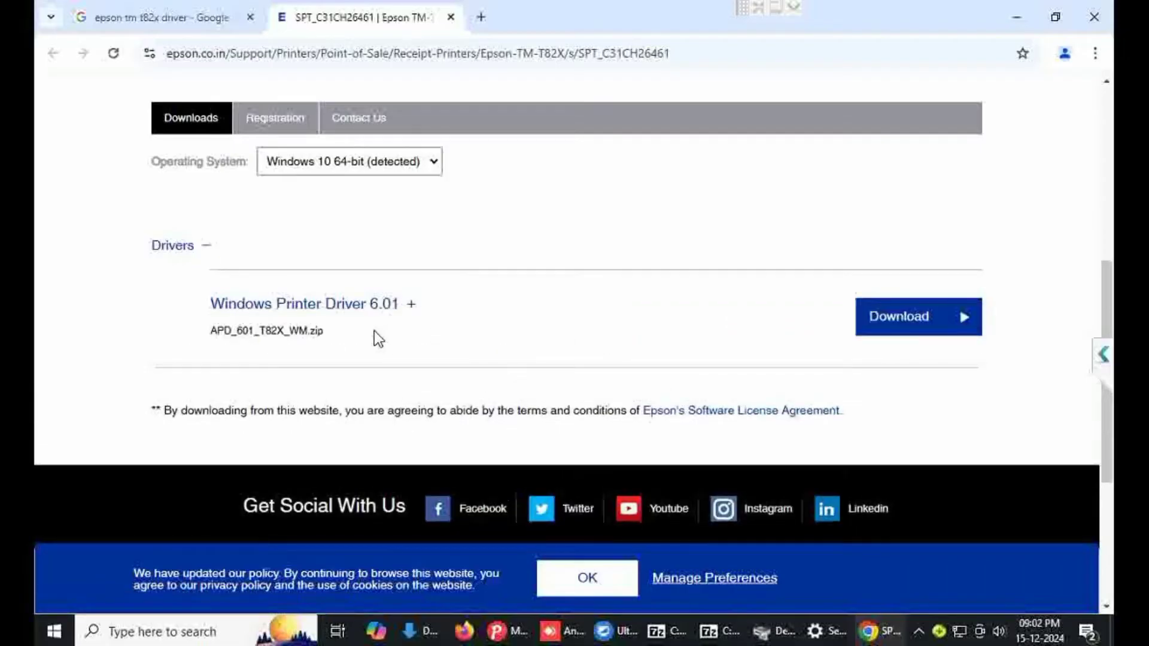
pyautogui.click(933, 327)
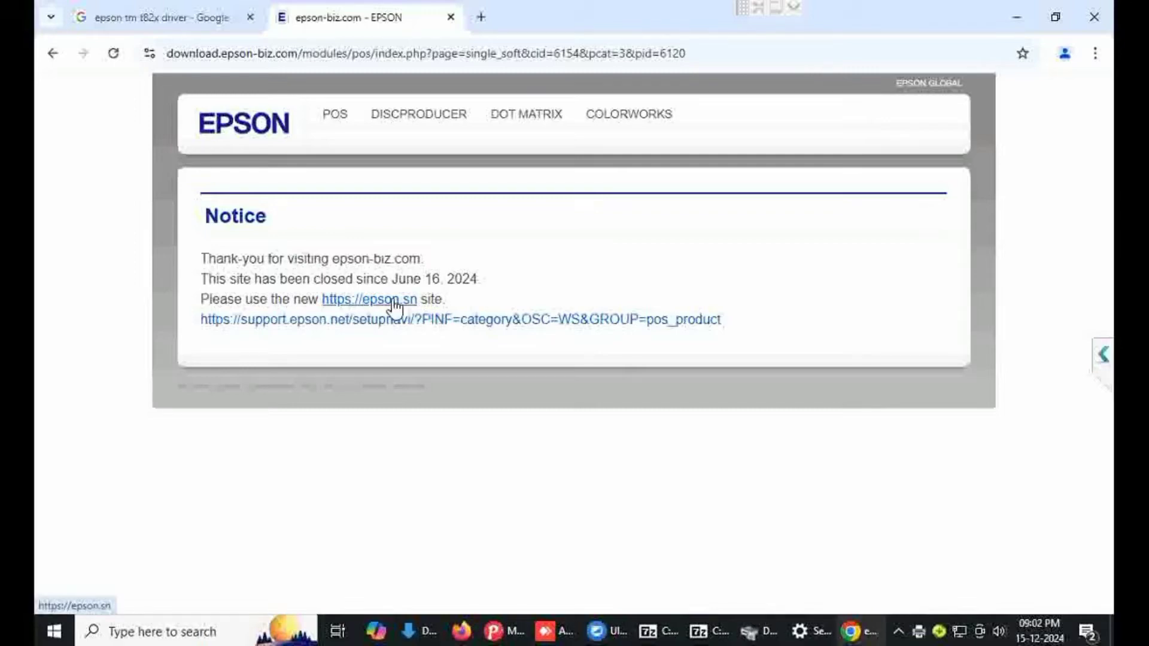
pyautogui.click(395, 300)
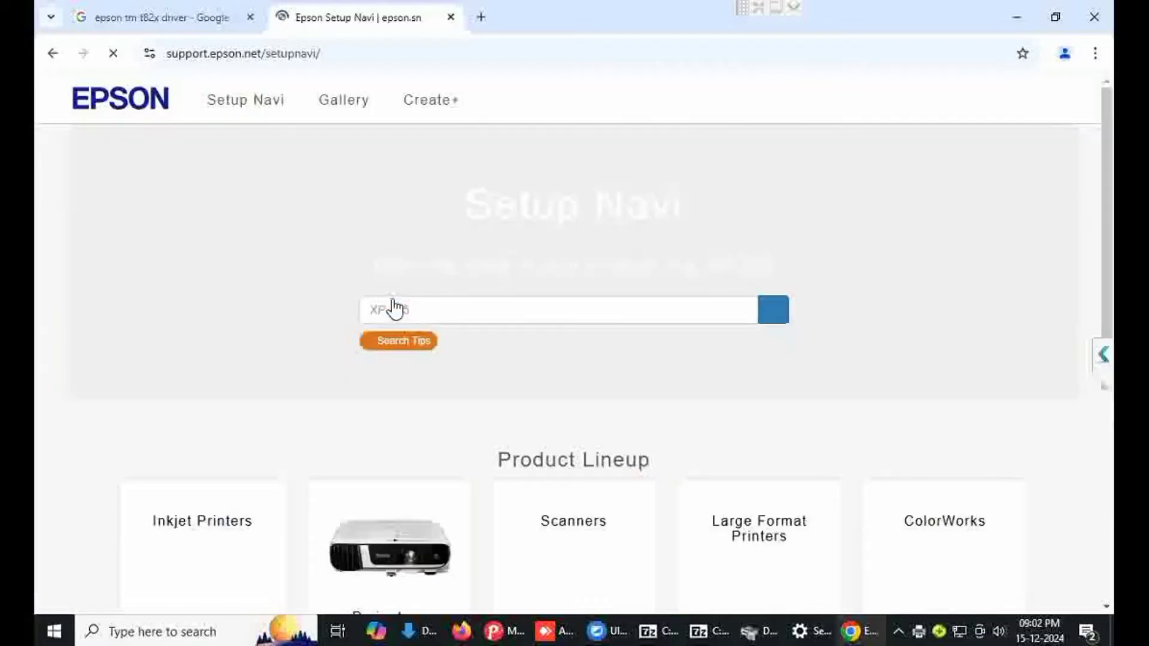
pyautogui.scroll(-7, 518, 393)
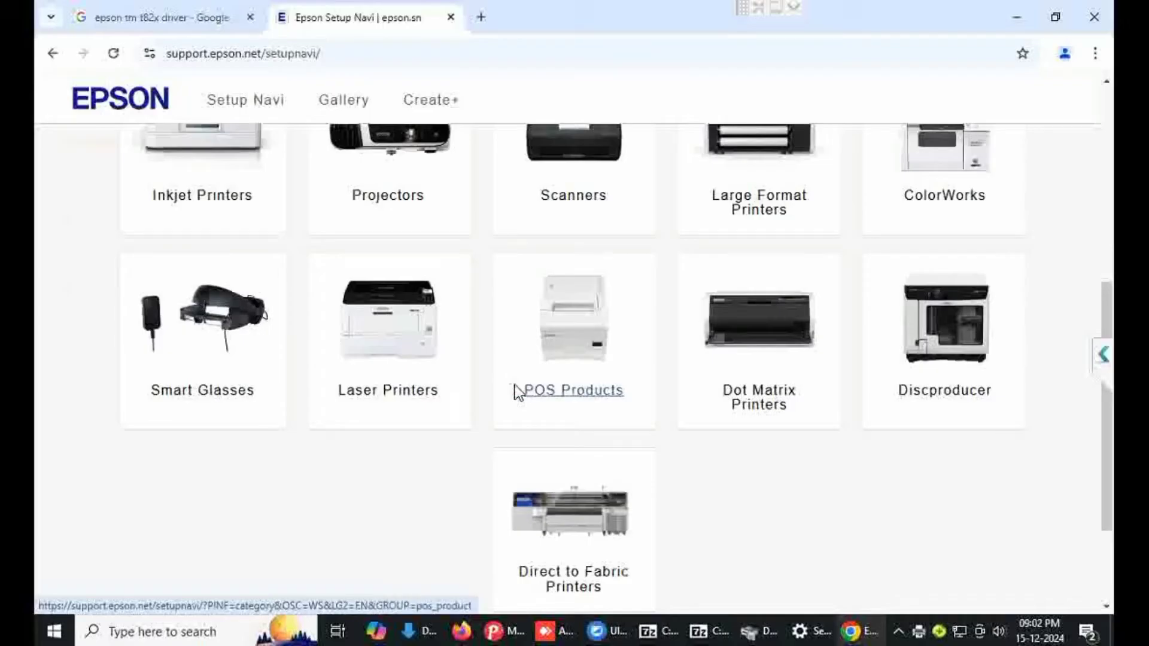
pyautogui.scroll(1, 517, 393)
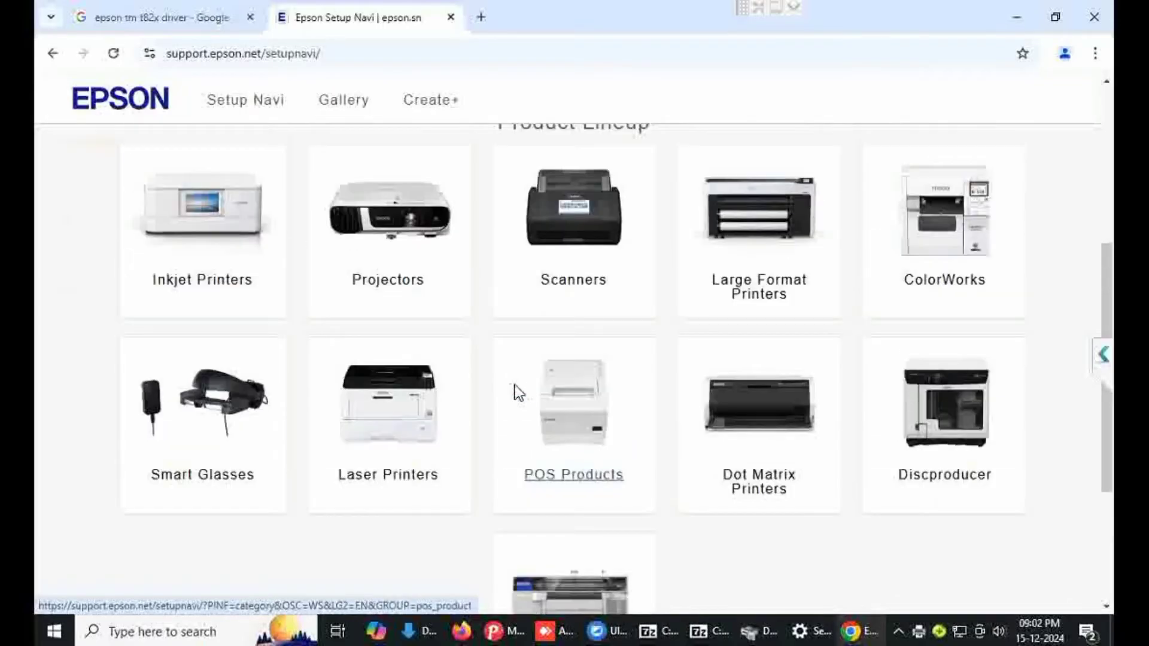
pyautogui.scroll(-3, 518, 393)
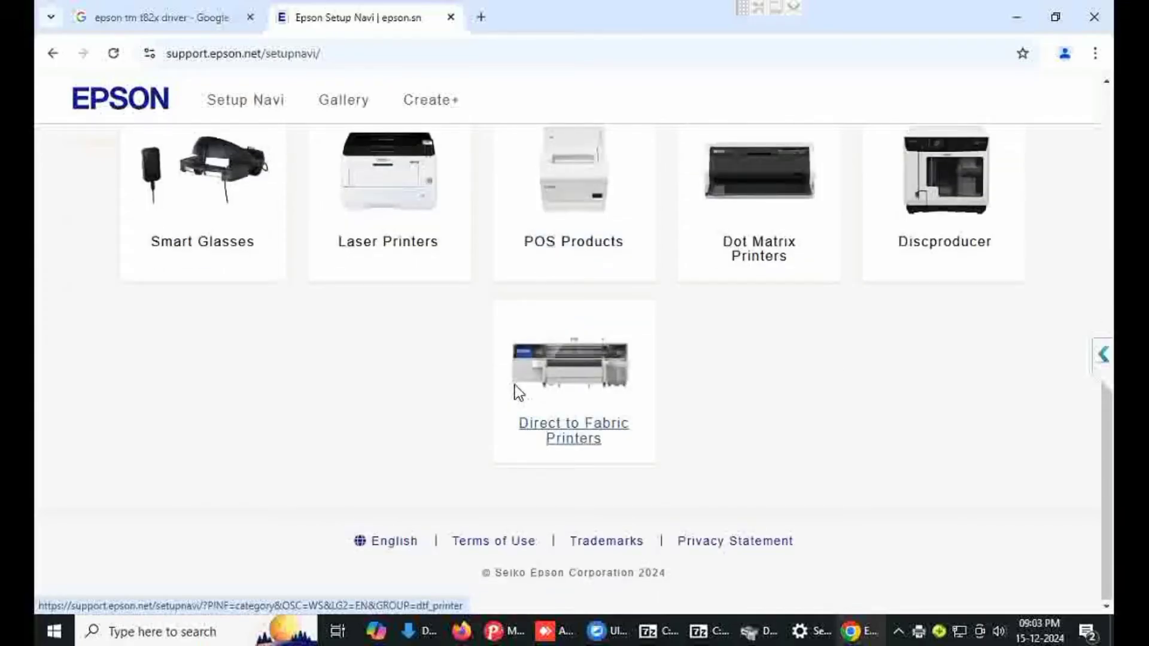
pyautogui.scroll(1, 518, 393)
pyautogui.click(549, 268)
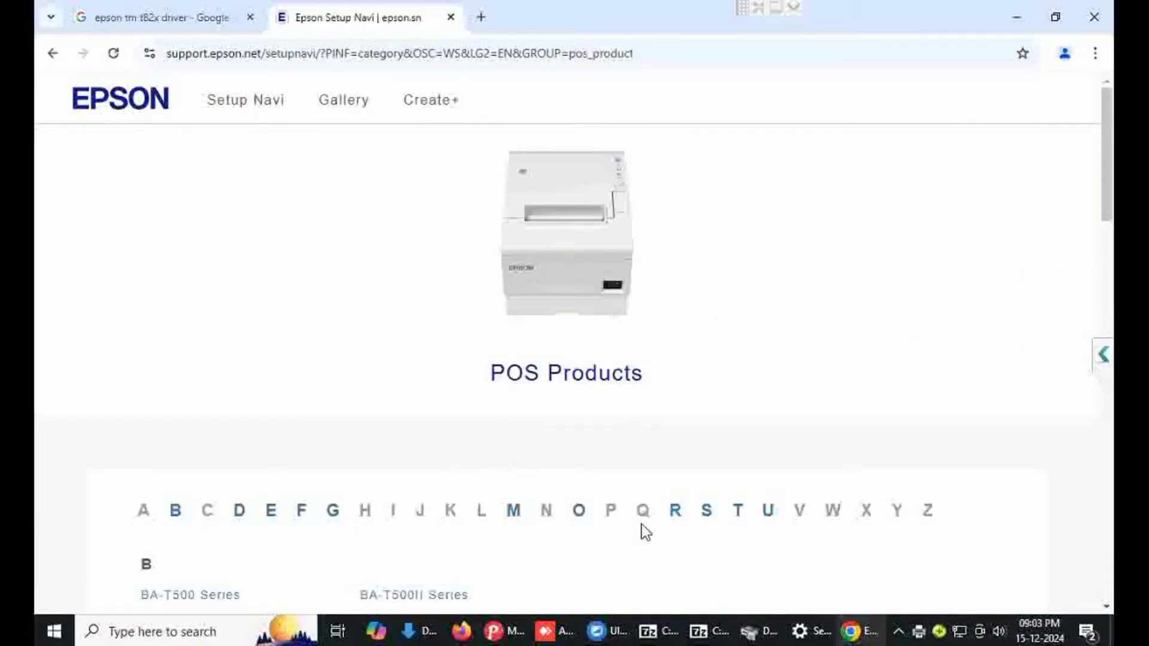
# Jump to the T models in the POS Products index and open the TM-T82X page
pyautogui.click(738, 519)
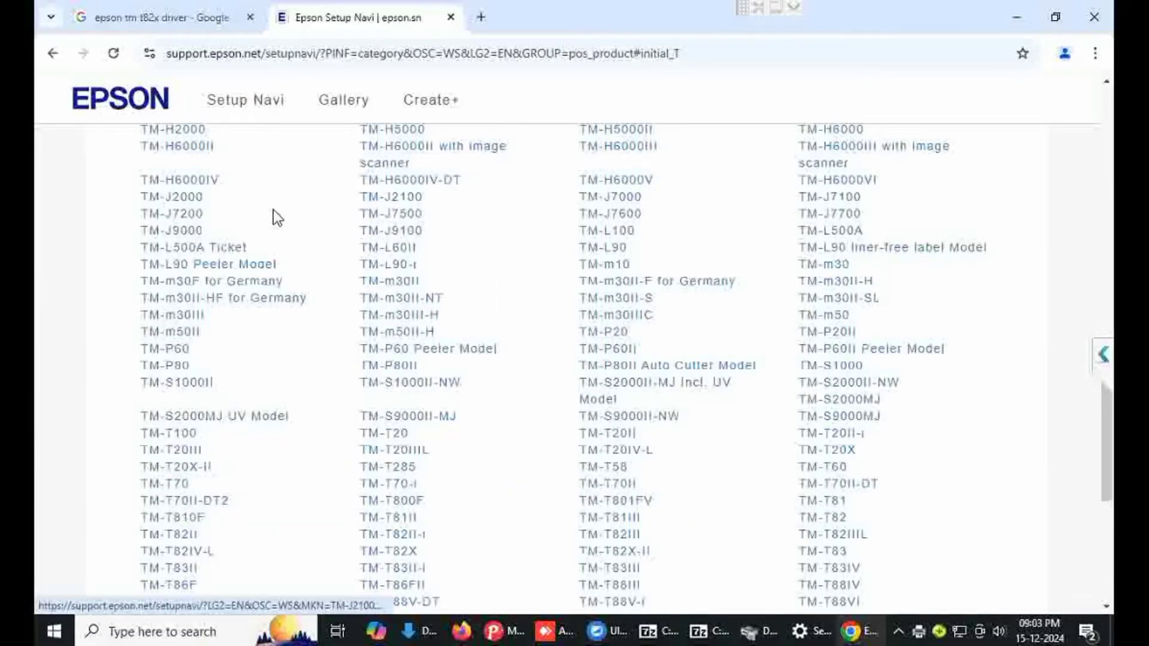
pyautogui.scroll(3, 268, 209)
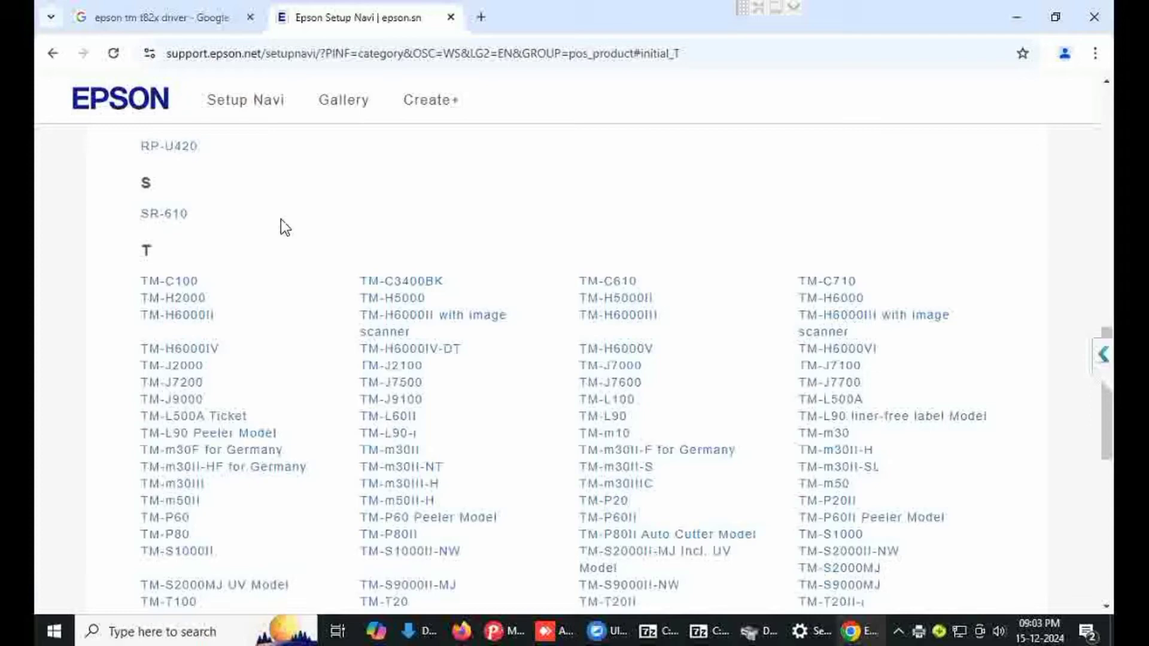
pyautogui.scroll(-3, 635, 225)
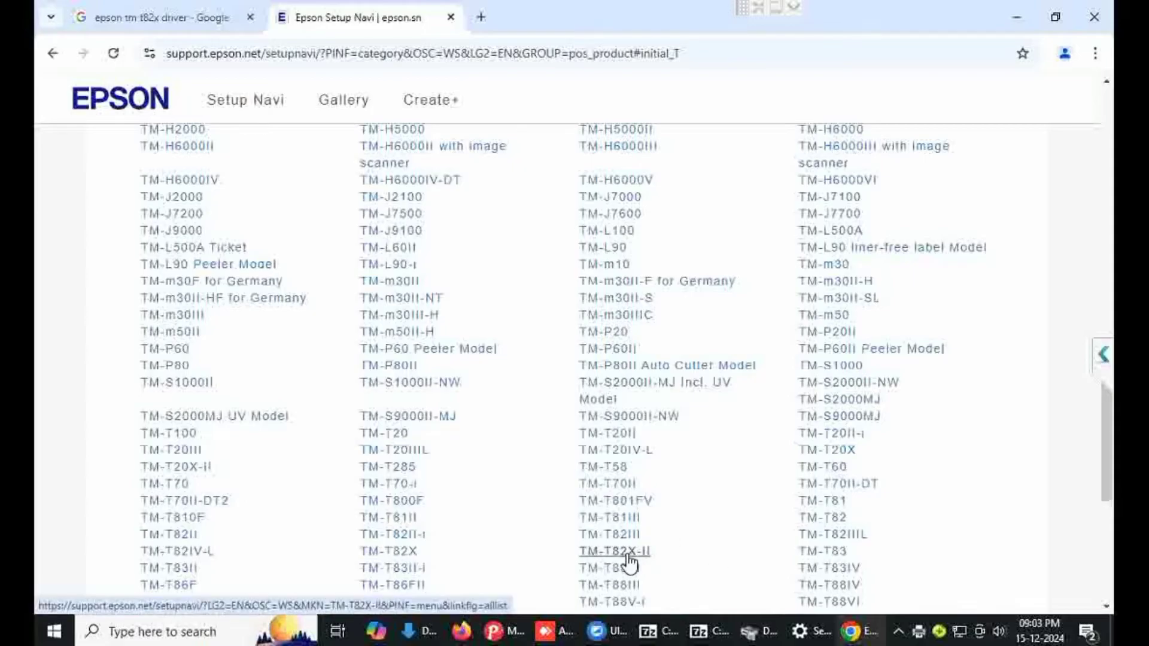
pyautogui.click(395, 554)
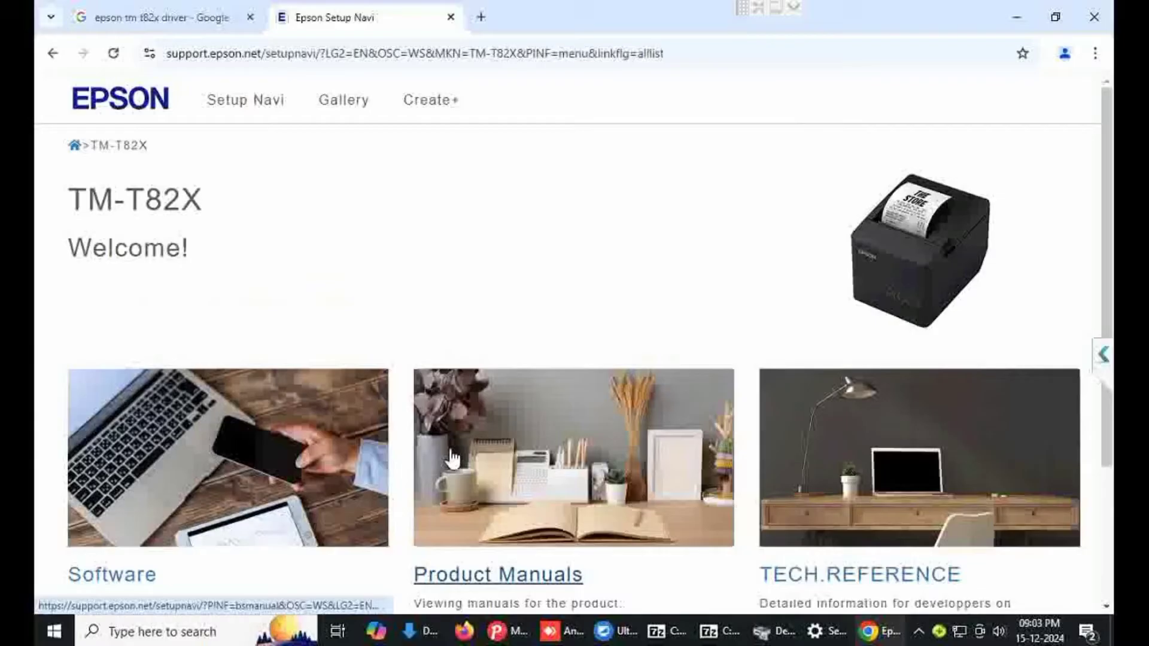
# Go to the Software card on the TM-T82X welcome page to reach the Software List
pyautogui.scroll(-3, 561, 223)
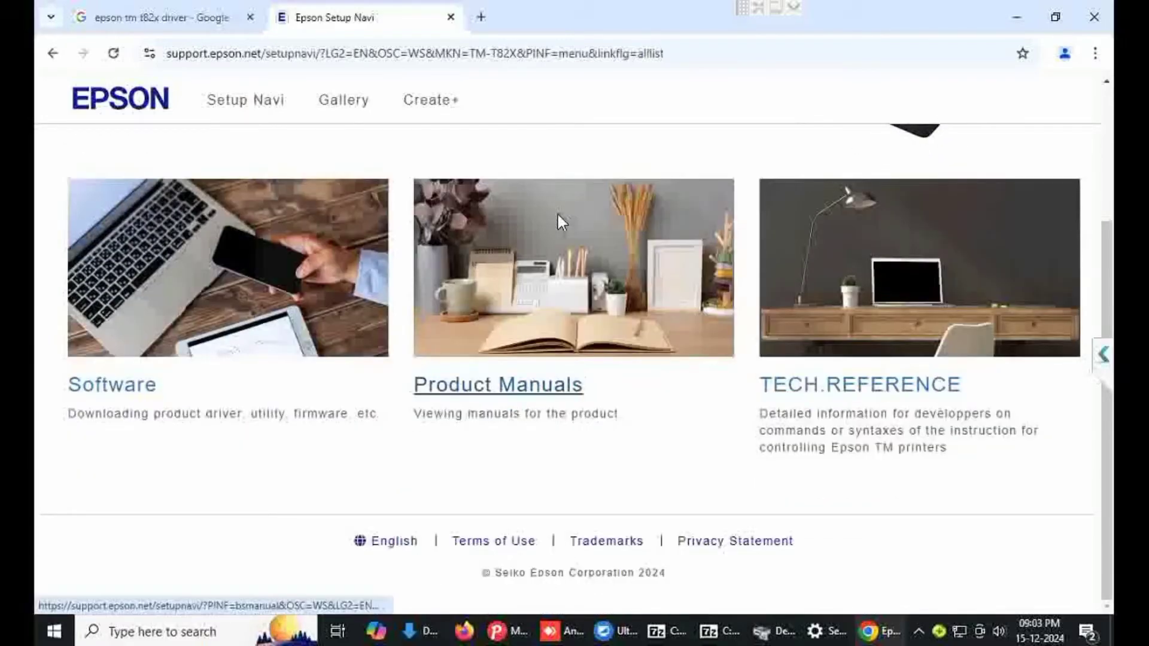
pyautogui.scroll(3, 557, 222)
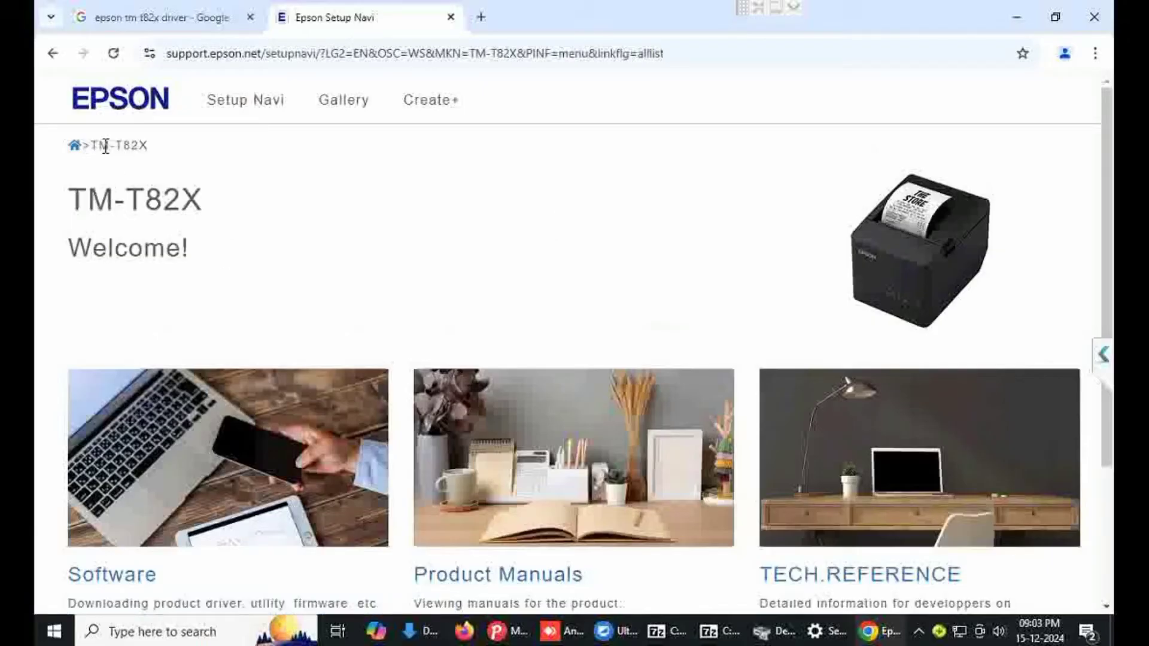
pyautogui.scroll(-1, 1104, 263)
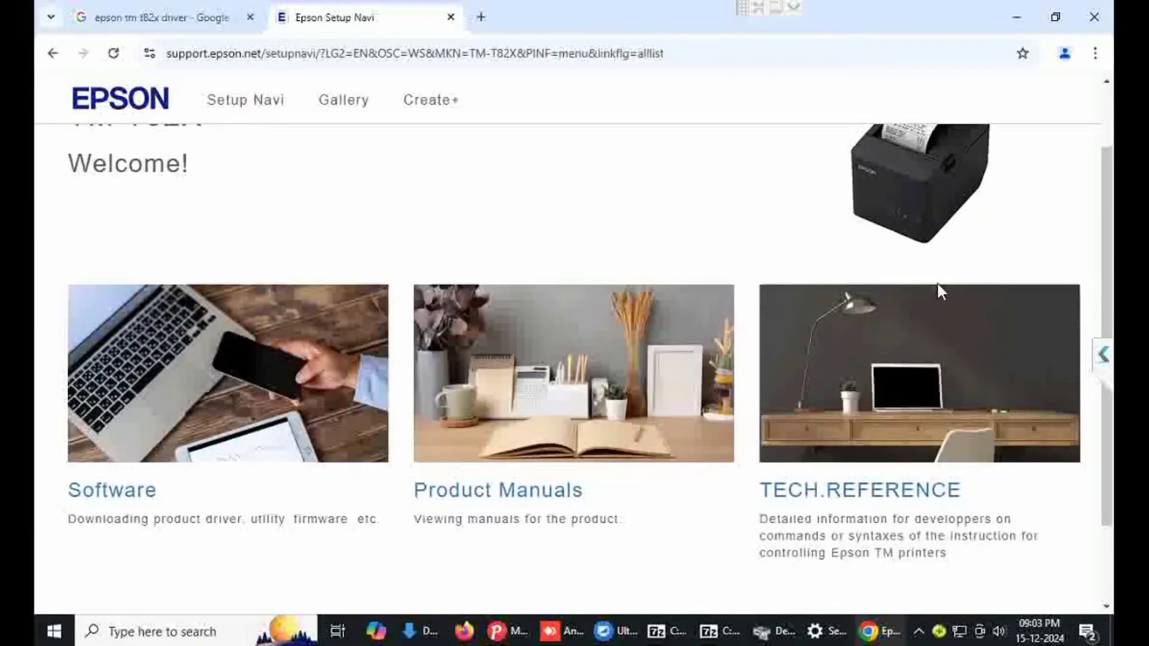
pyautogui.scroll(-2, 937, 285)
pyautogui.scroll(3, 937, 291)
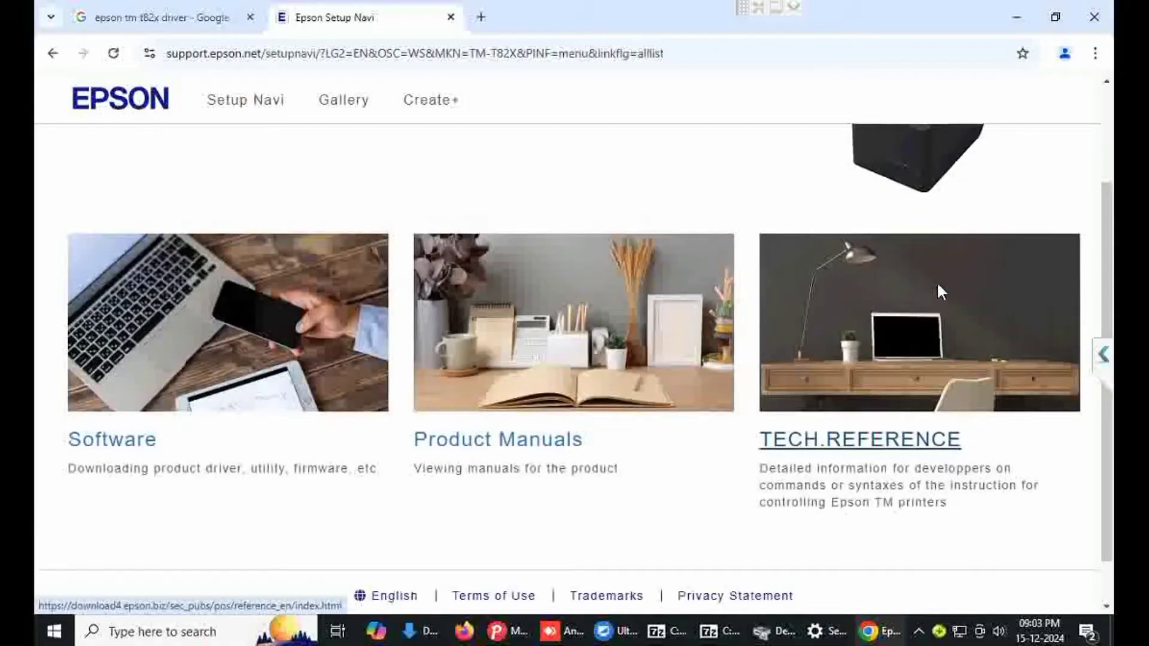
pyautogui.click(211, 436)
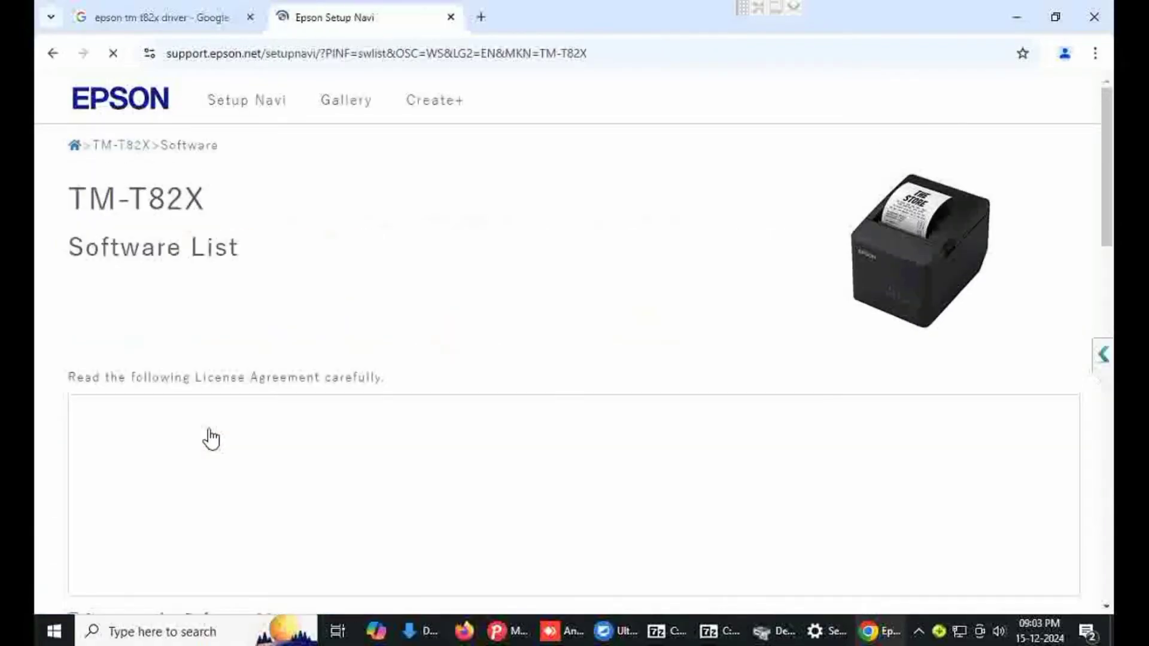
# Tick 'Agree to the Software License' on the TM-T82X Software List page
pyautogui.scroll(-3, 363, 356)
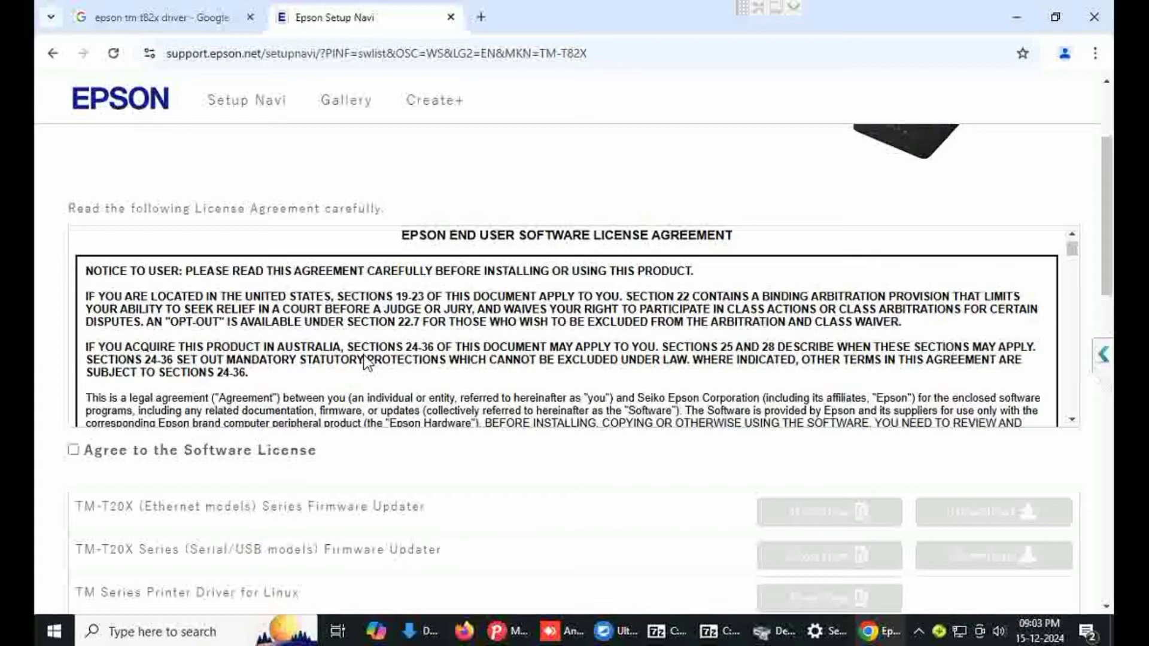
pyautogui.scroll(-3, 367, 359)
pyautogui.click(87, 455)
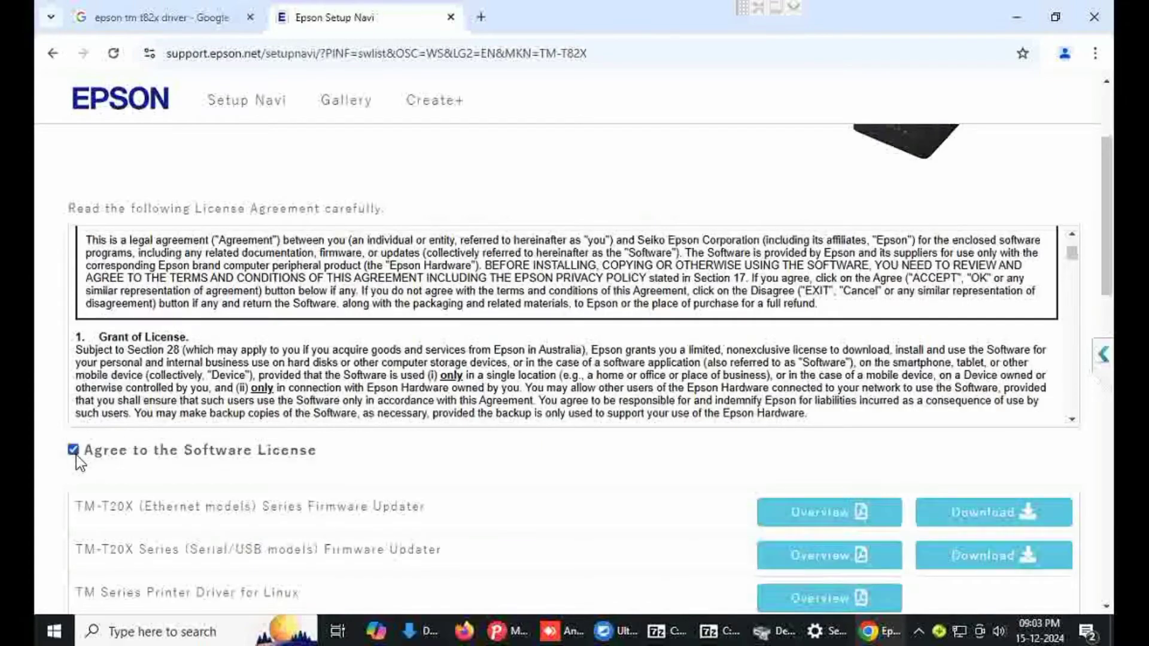
# Download EPSON Advanced Printer Driver 6 for TM-T82X and show APD_604_T82X_WM.zip in its folder
pyautogui.scroll(-3, 531, 431)
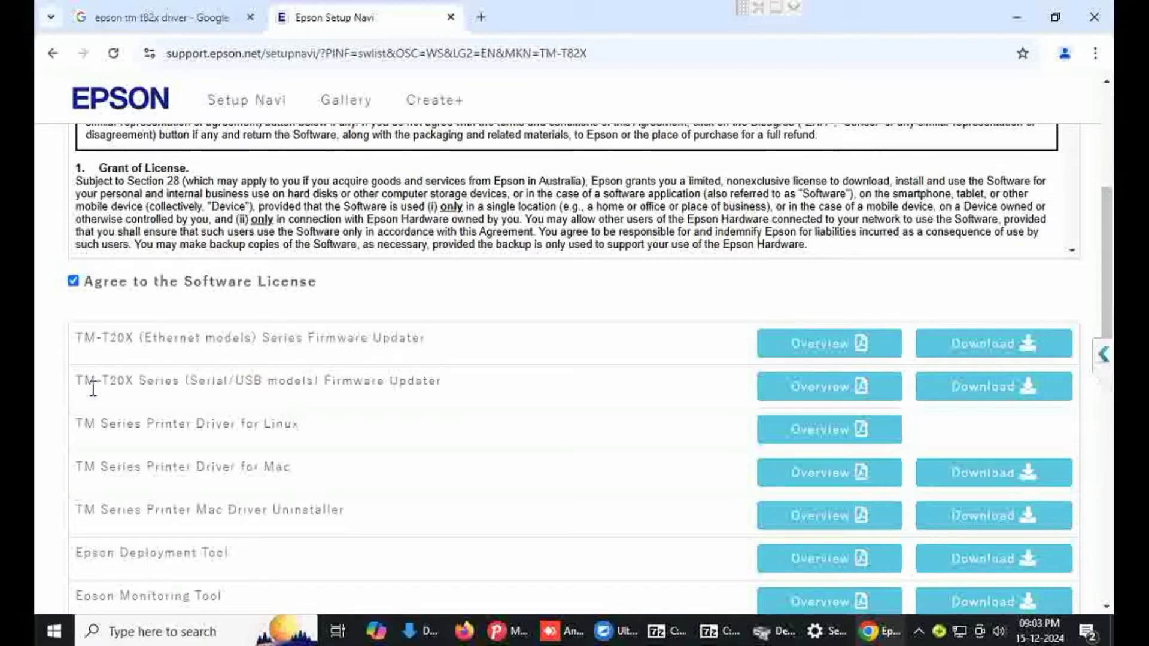
pyautogui.scroll(-3, 343, 408)
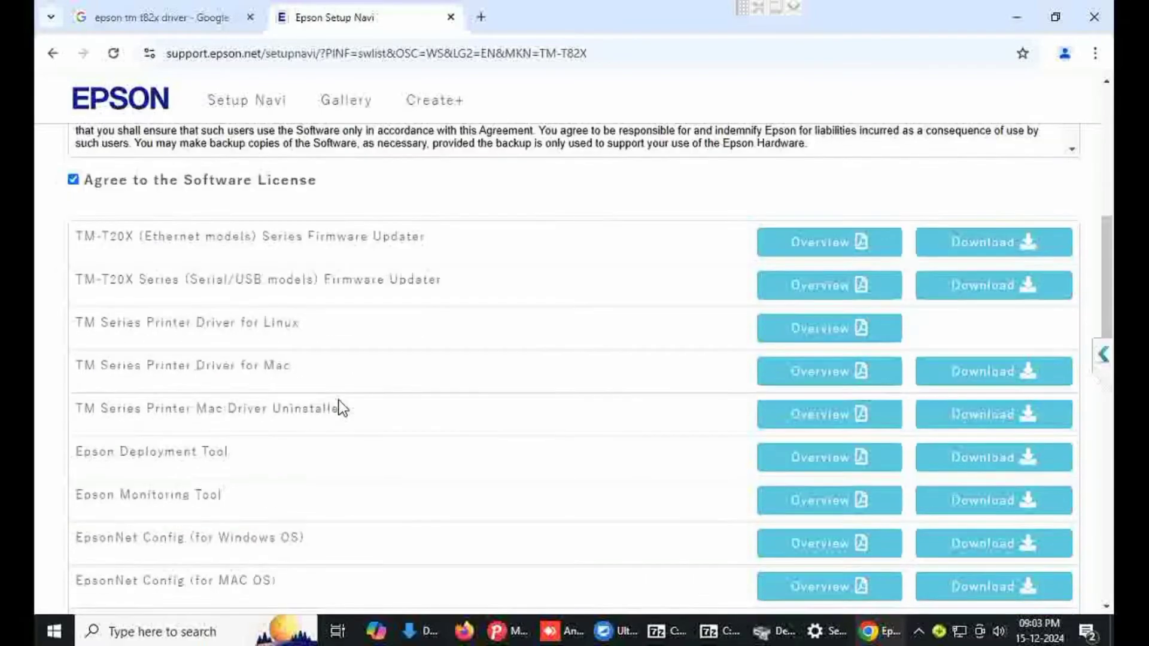
pyautogui.scroll(-2, 342, 409)
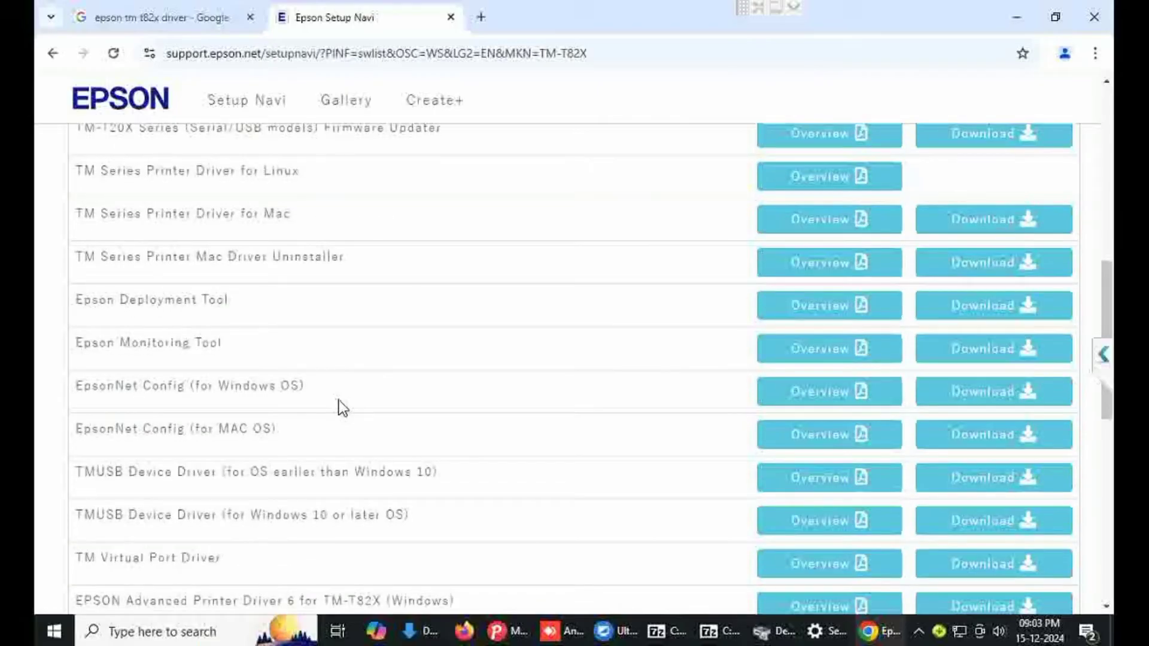
pyautogui.scroll(-3, 343, 408)
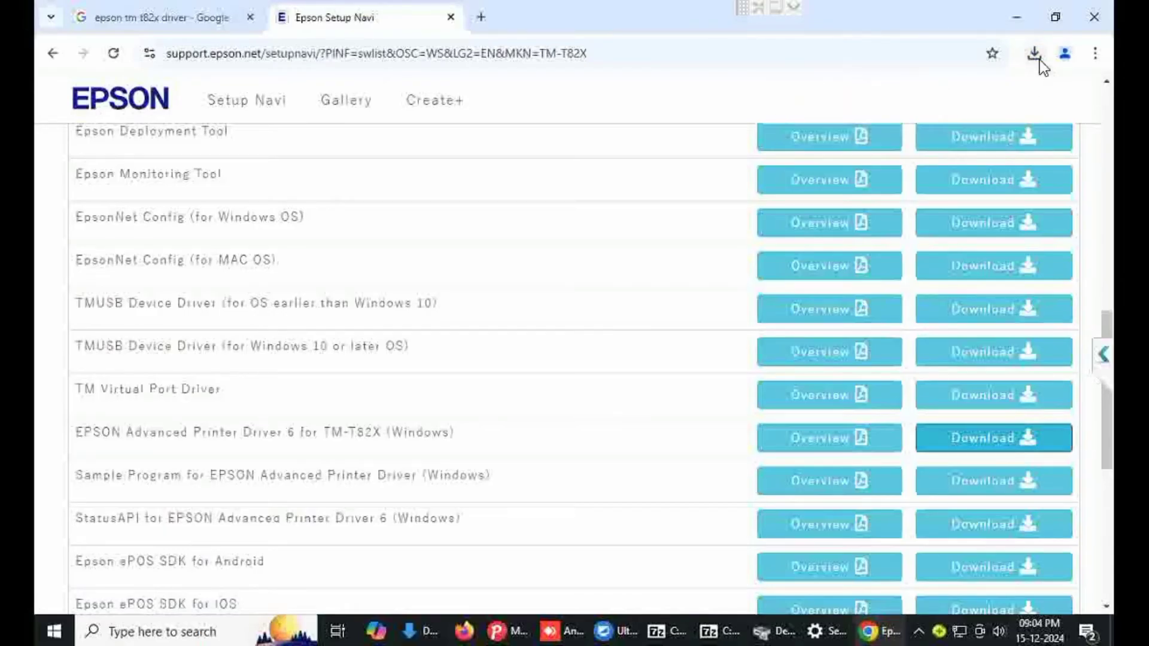
pyautogui.click(1036, 55)
pyautogui.click(989, 126)
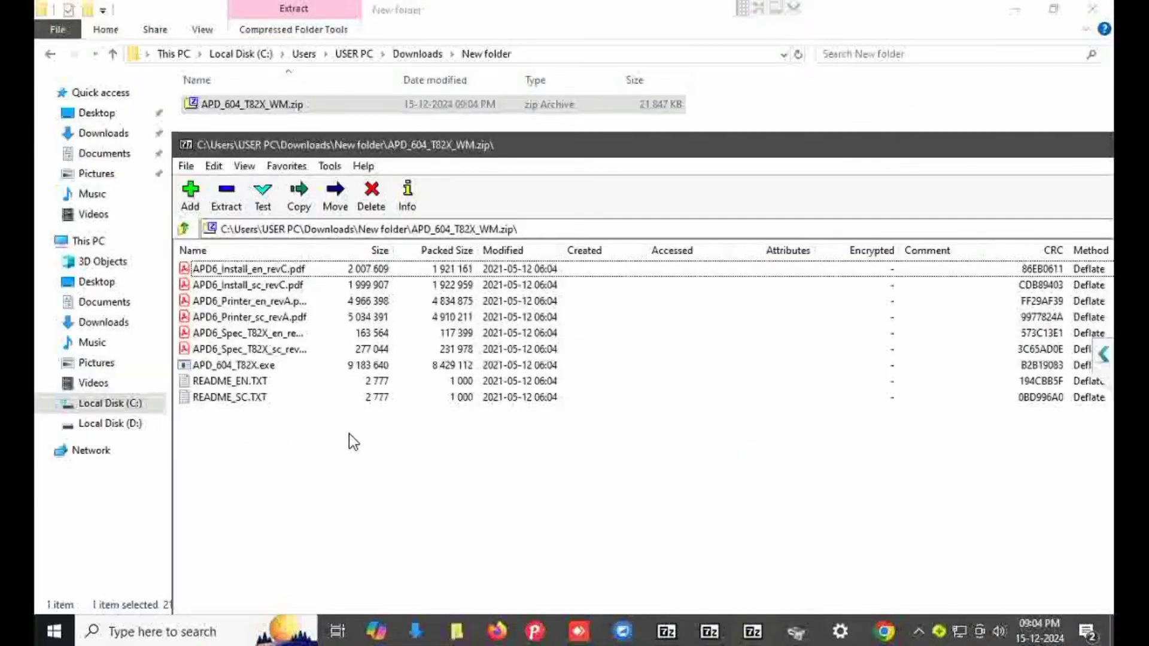
# Run APD_604_T82X.exe from the zip and approve it in User Account Control
pyautogui.doubleClick(259, 370)
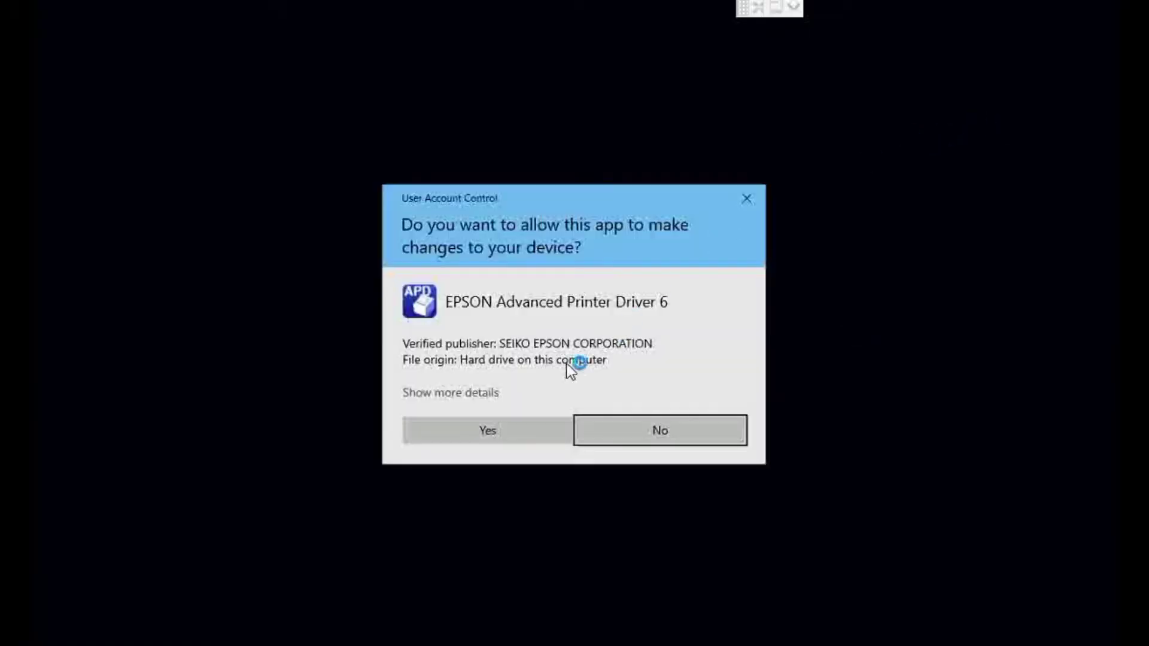
pyautogui.click(452, 426)
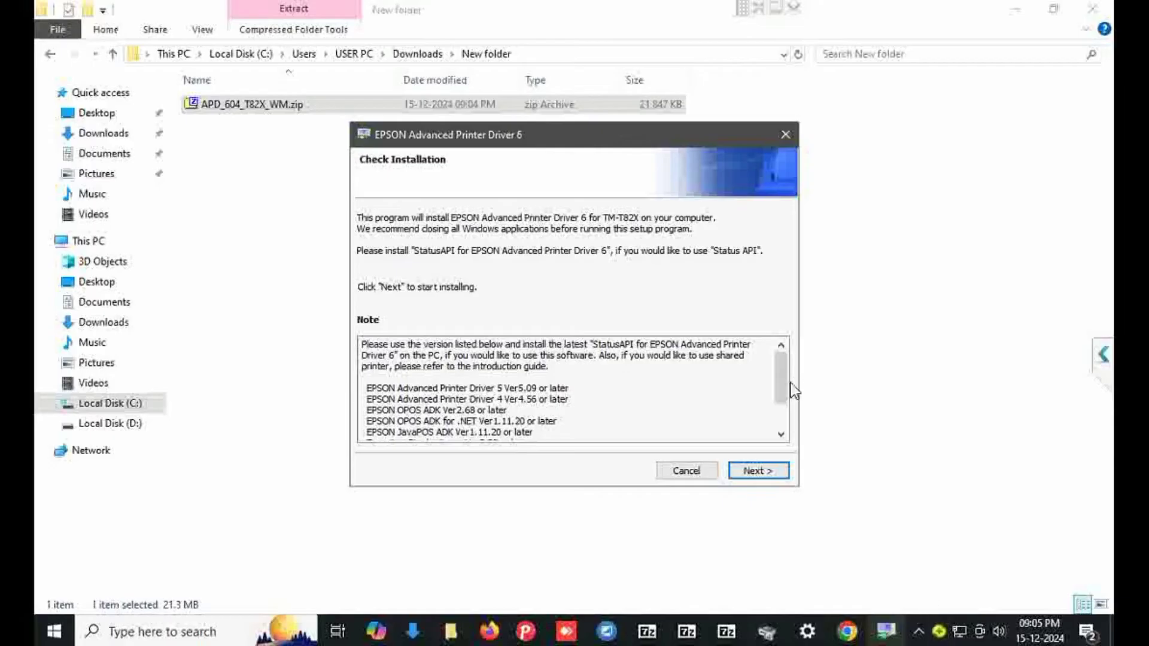
# Agree to the driver license agreement and install EPSON Advanced Printer Driver 6
pyautogui.scroll(-2, 788, 367)
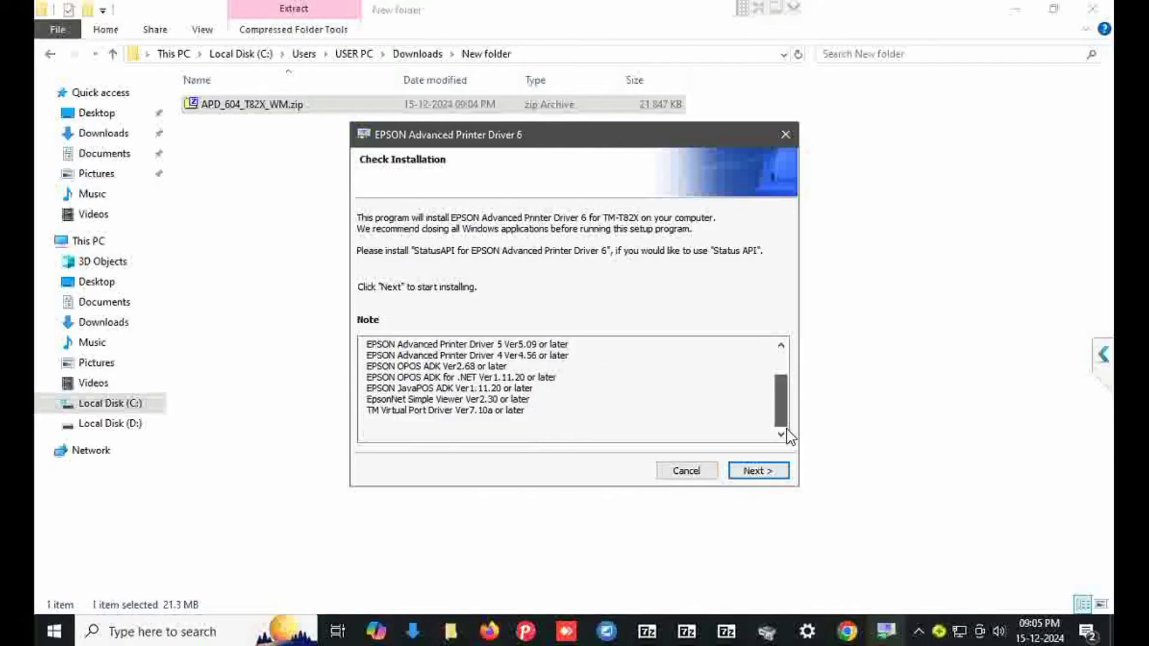
pyautogui.click(764, 474)
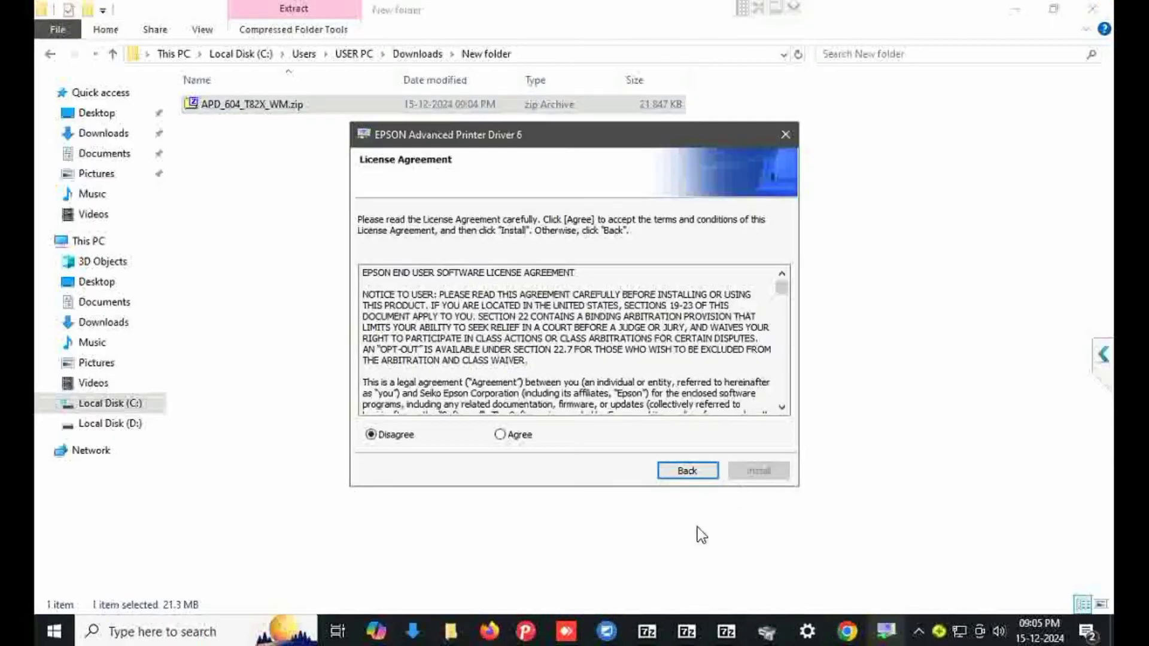
pyautogui.click(500, 435)
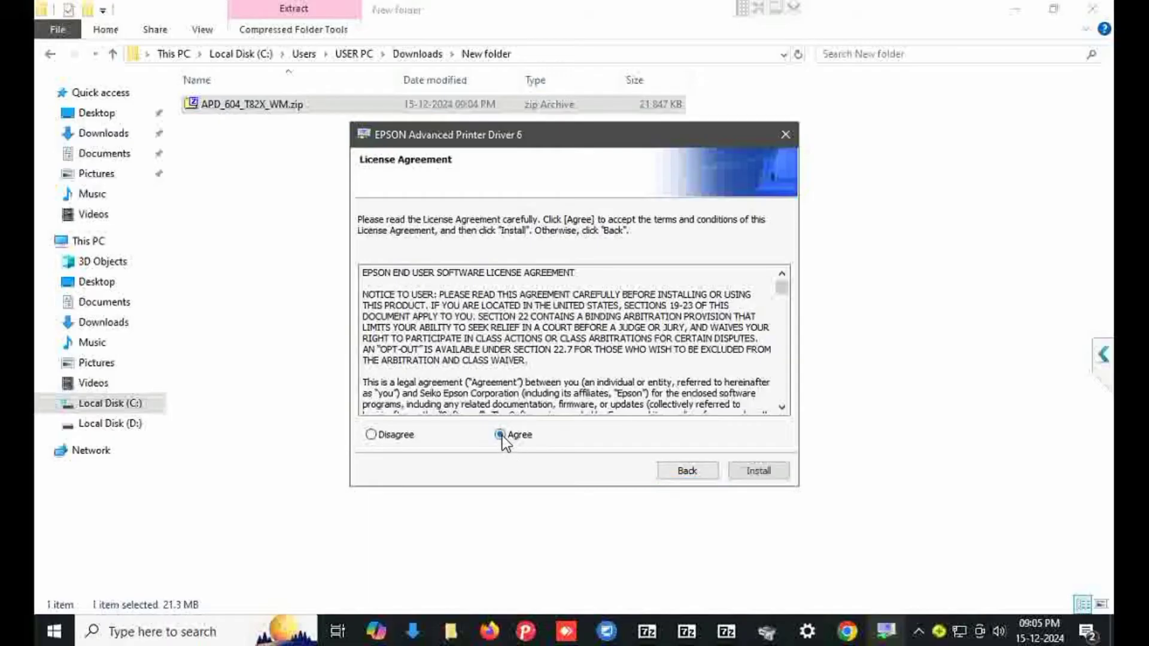
pyautogui.click(760, 471)
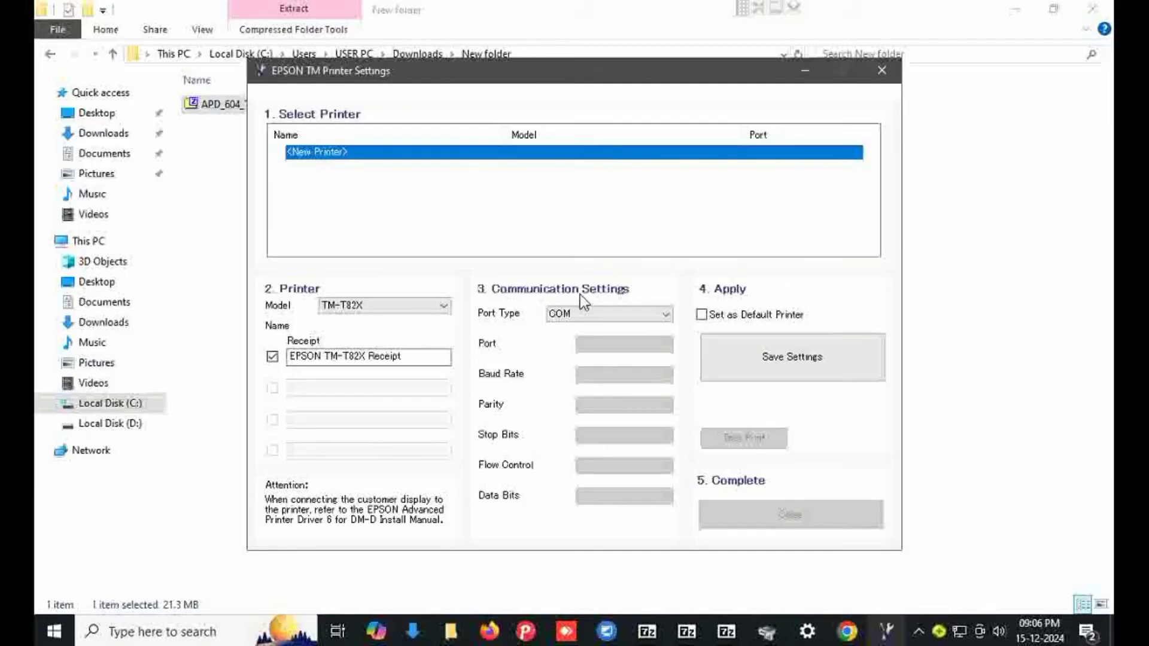
# Set Port Type to Ethernet with Auto setup port and IP address 192.168.1.206
pyautogui.click(666, 319)
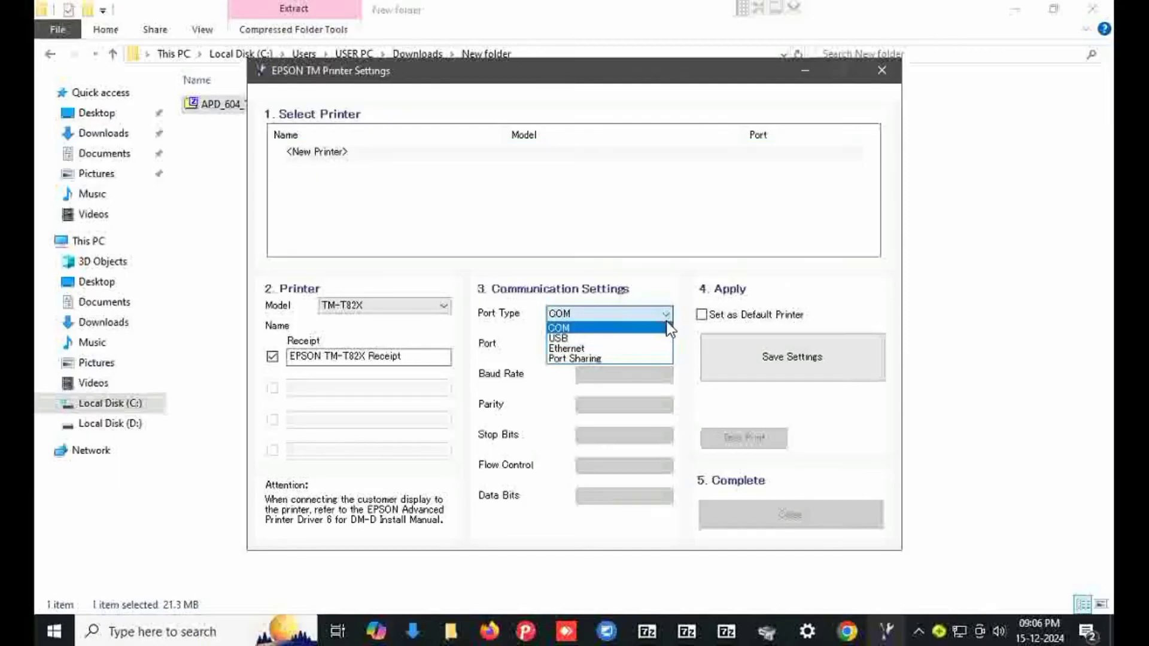
pyautogui.click(623, 348)
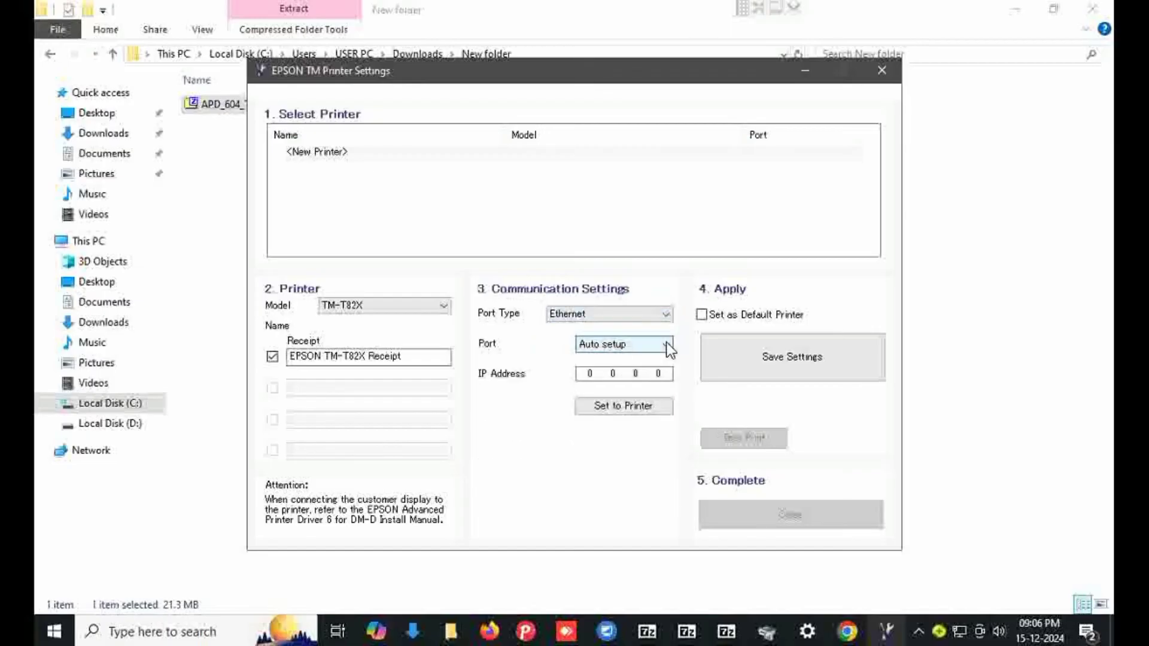
pyautogui.click(666, 343)
pyautogui.click(648, 358)
pyautogui.click(595, 374)
pyautogui.write('192 . 16')
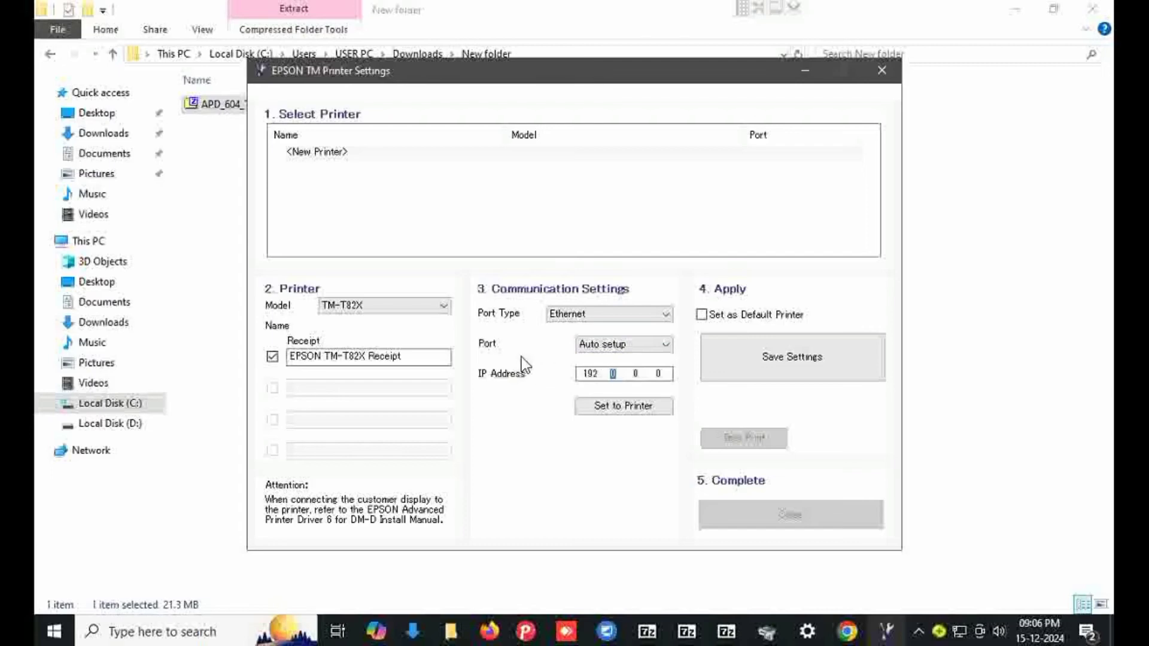
pyautogui.write('8 . 1 . 206')
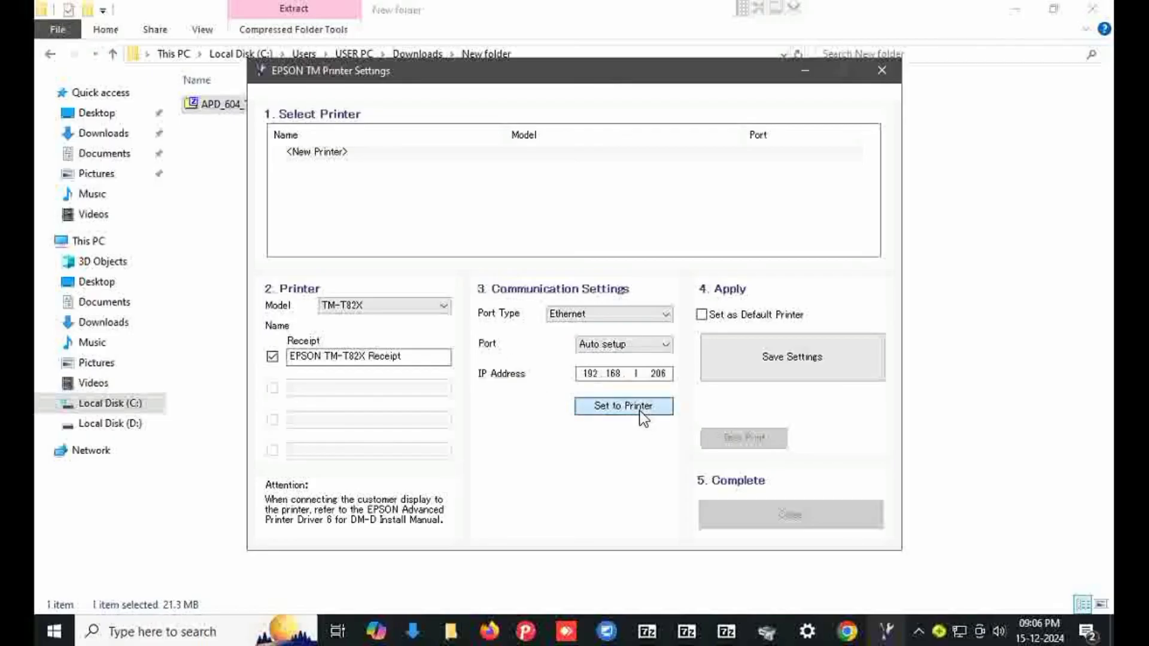
pyautogui.scroll(-1, 569, 453)
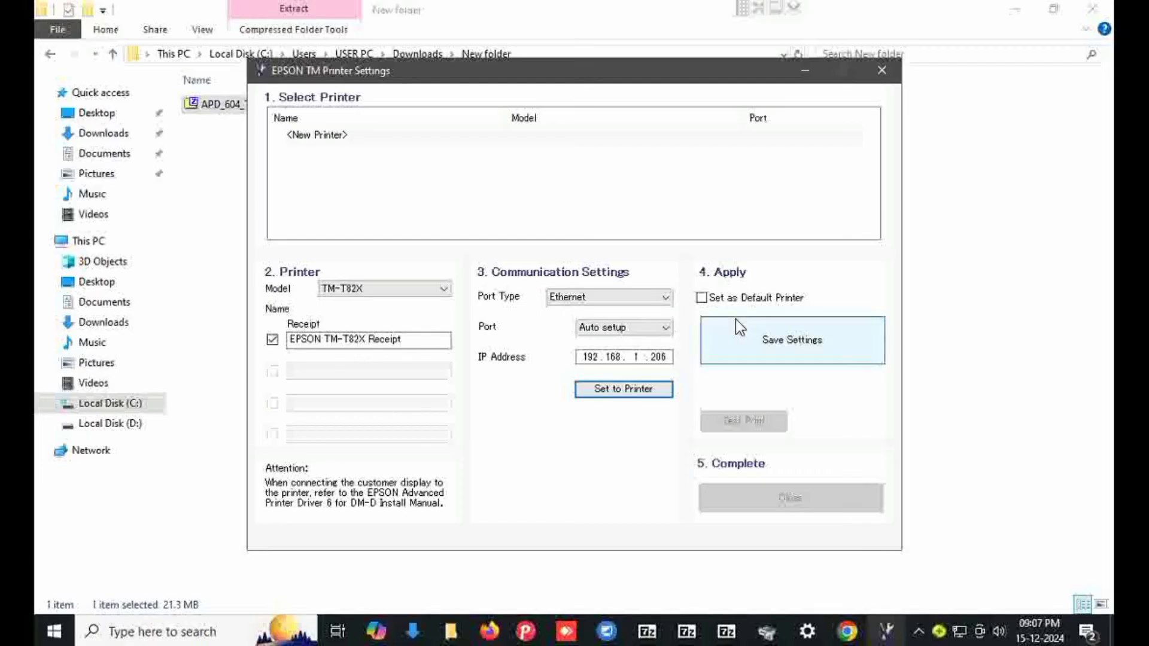
# Save the settings, then run a Test Print on the TM-T82X Receipt printer and close
pyautogui.click(737, 344)
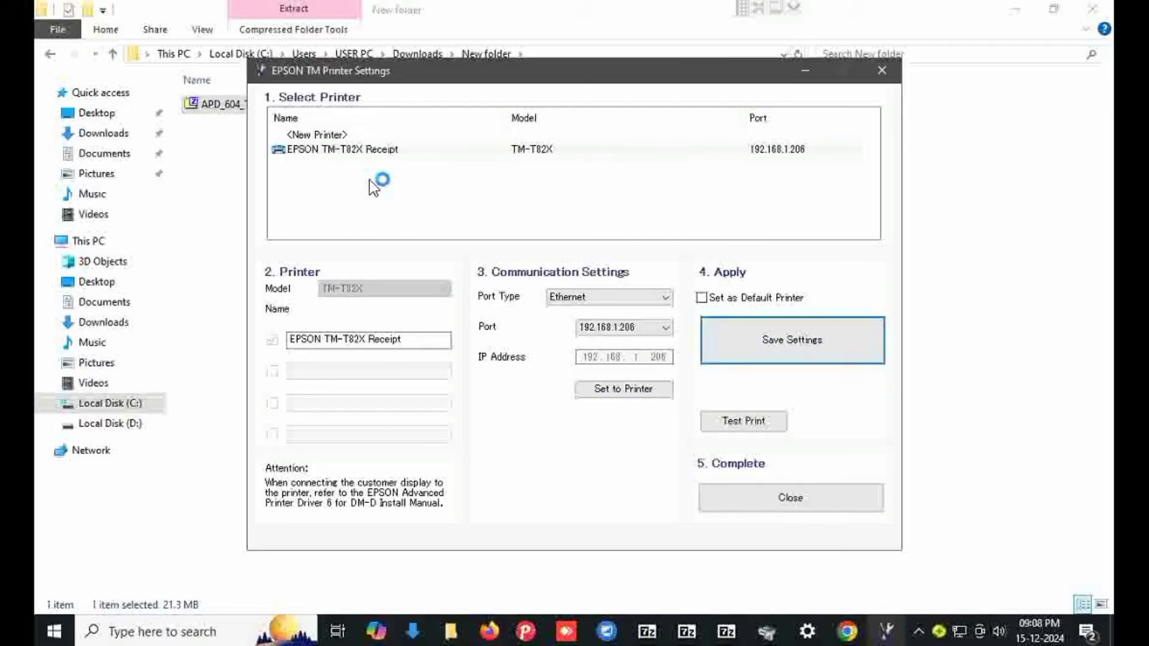
pyautogui.click(358, 151)
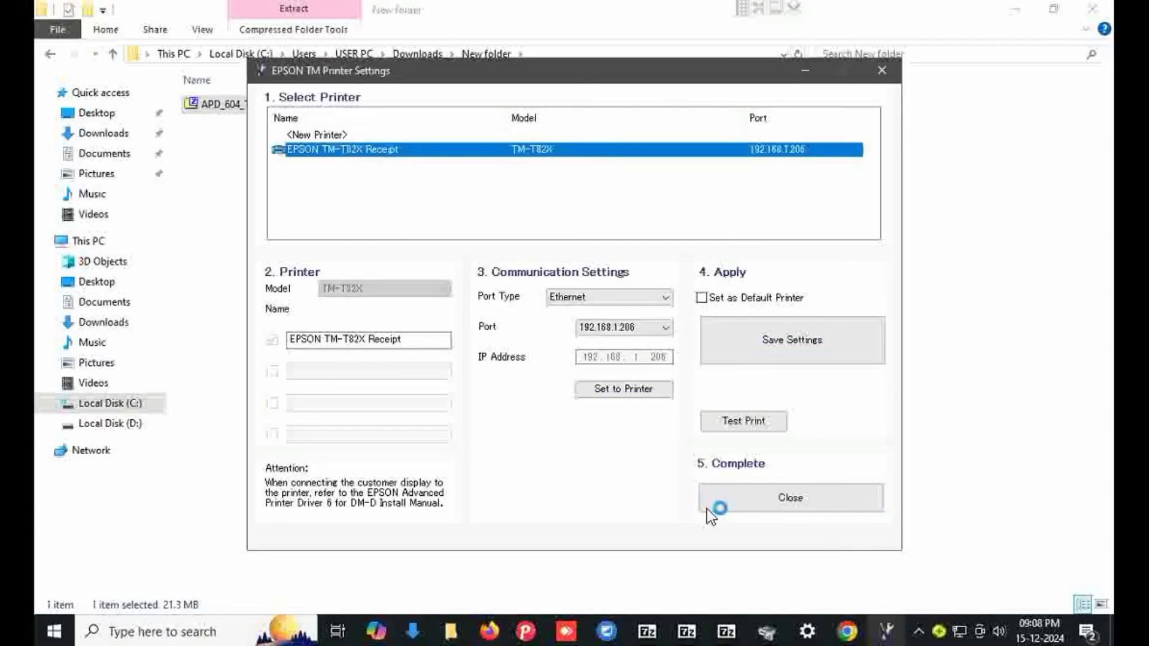
pyautogui.click(731, 426)
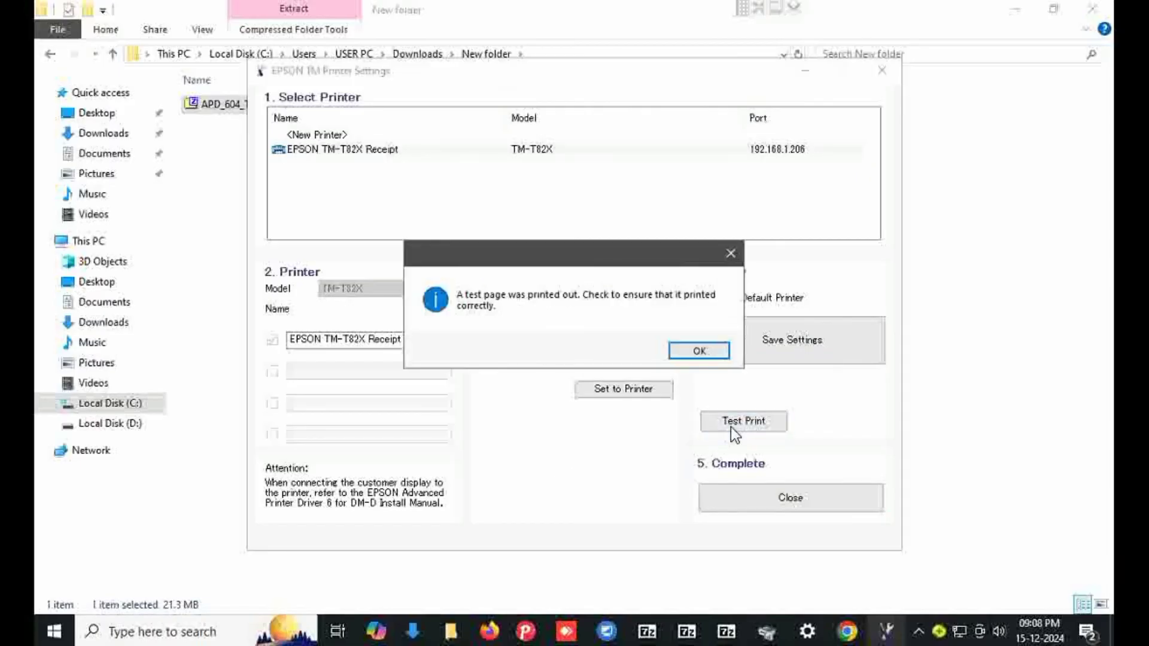
pyautogui.click(709, 354)
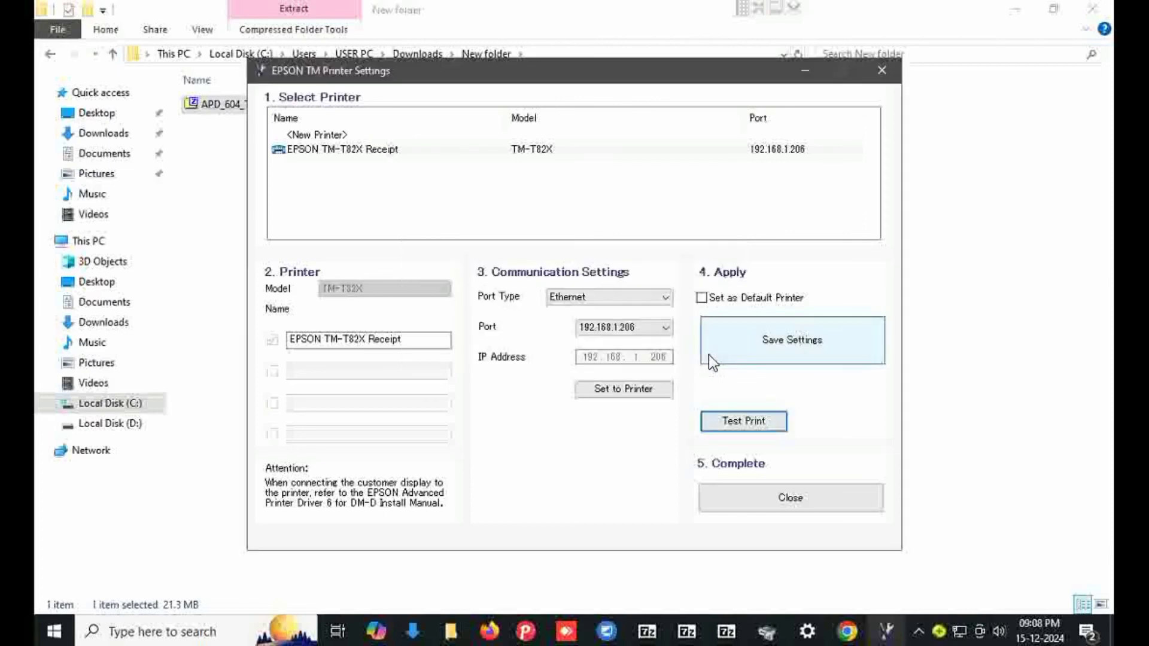
pyautogui.click(750, 507)
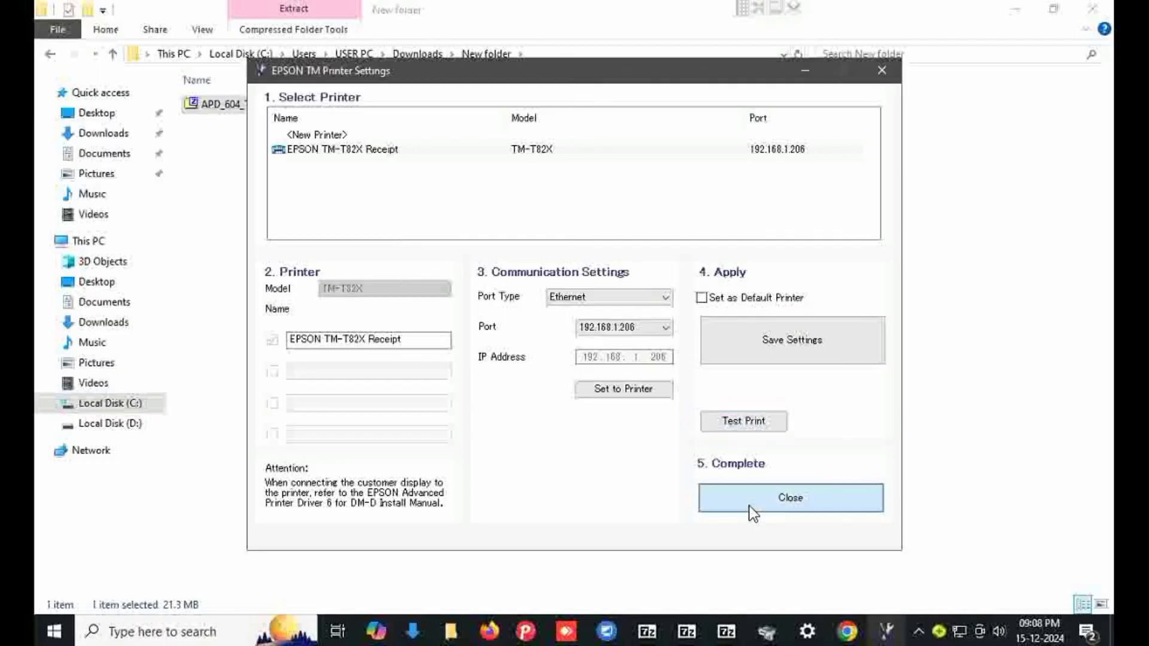